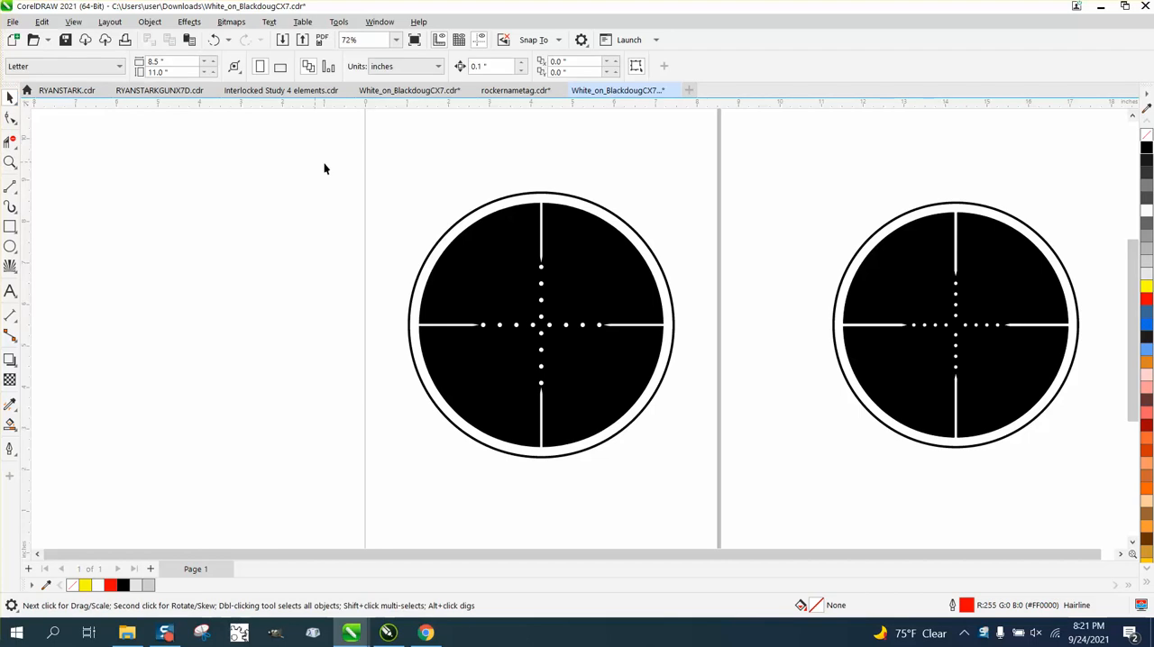
# Step: Set the nudge distance to 10 inches and move the scope reticle on the page one nudge left, off the page
pyautogui.moveTo(337, 175); pyautogui.dragTo(721, 462)
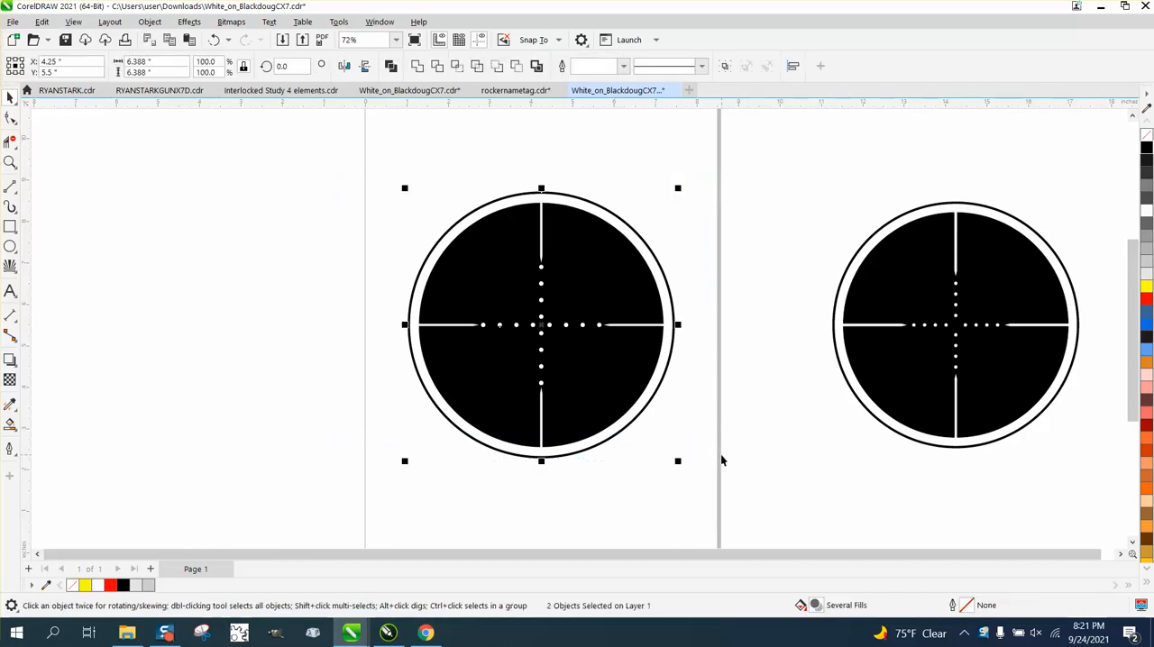
pyautogui.click(717, 295)
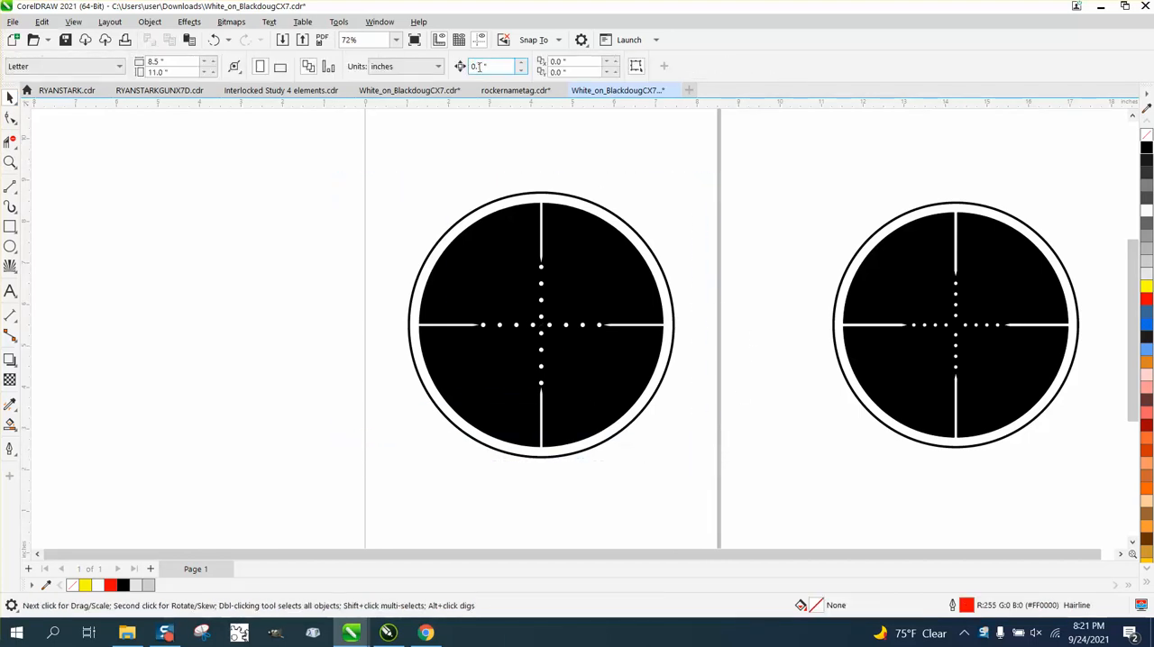
pyautogui.moveTo(496, 67); pyautogui.dragTo(424, 67)
pyautogui.write('10')
pyautogui.moveTo(319, 133); pyautogui.dragTo(782, 488)
pyautogui.press('Left')
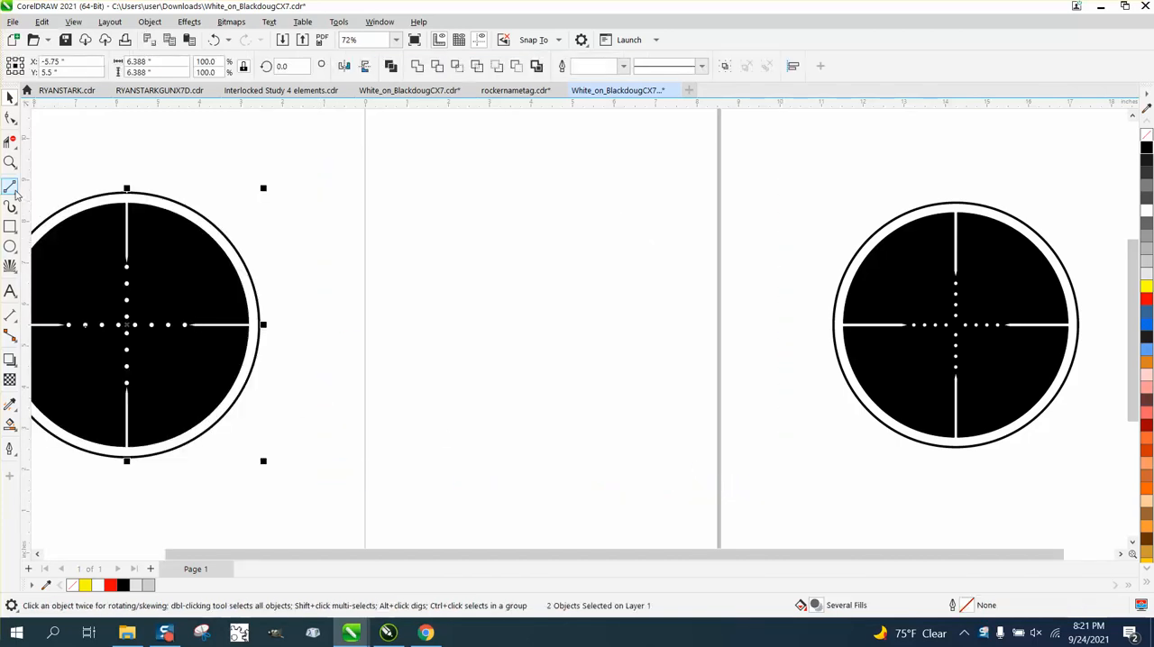
# Step: Draw a vertical line about 4.2 inches long in the middle of the page and remove its start arrowhead
pyautogui.click(10, 186)
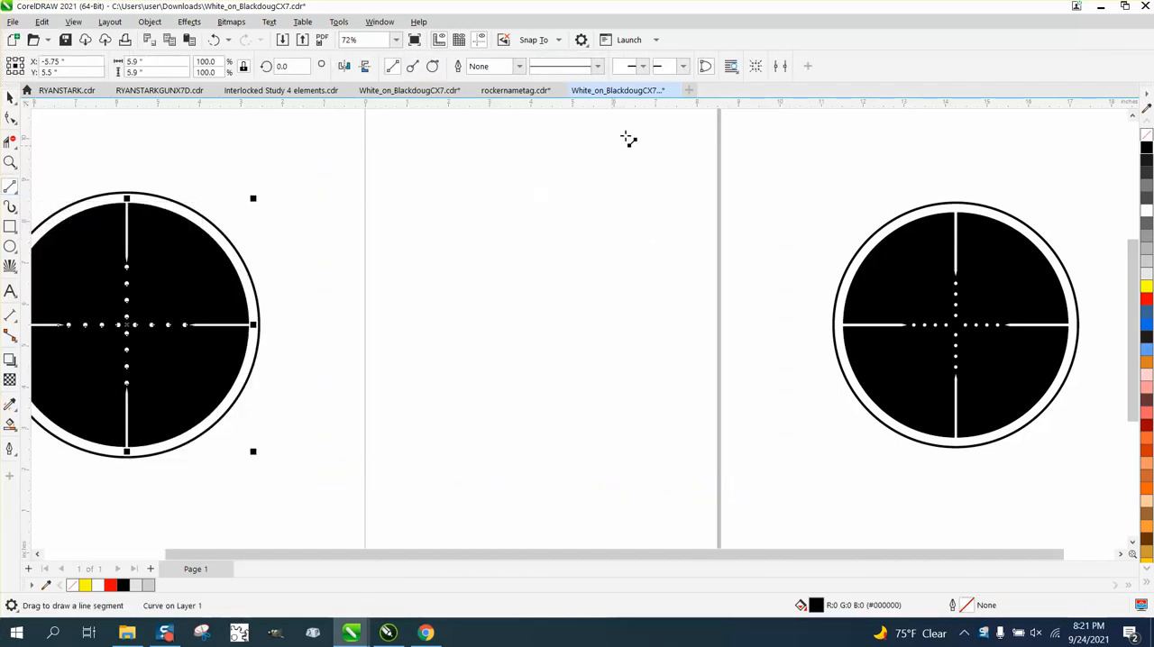
pyautogui.moveTo(541, 178)
pyautogui.mouseDown()
pyautogui.moveTo(552, 252)
pyautogui.moveTo(541, 357)
pyautogui.mouseUp()
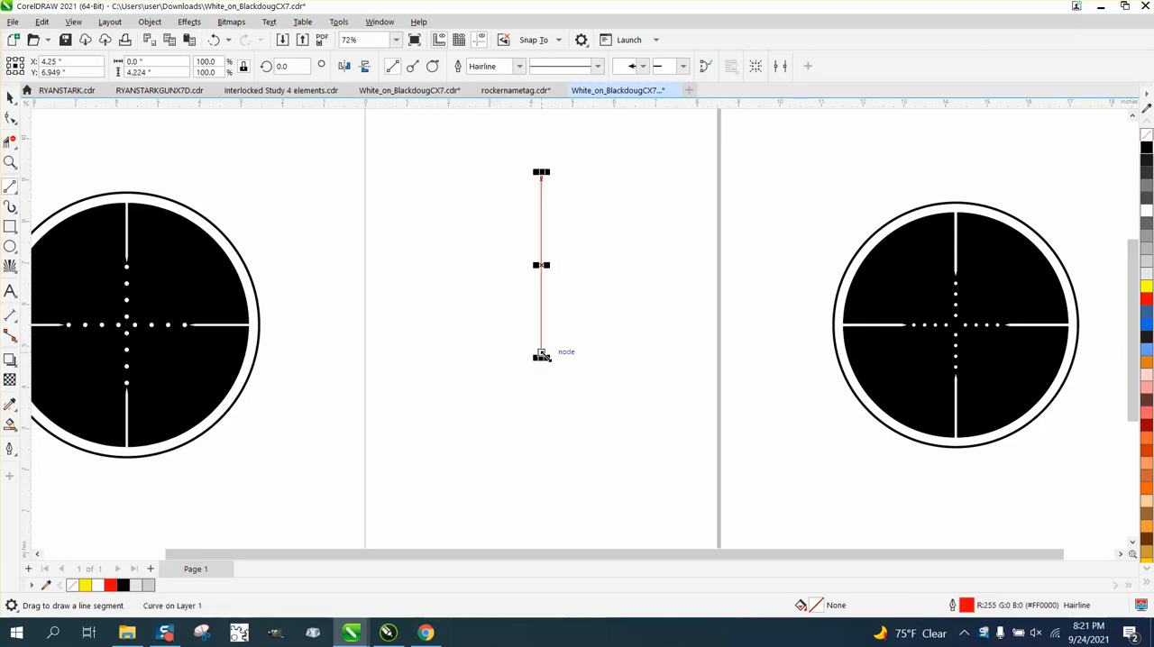
pyautogui.click(10, 160)
pyautogui.moveTo(487, 168); pyautogui.dragTo(602, 216)
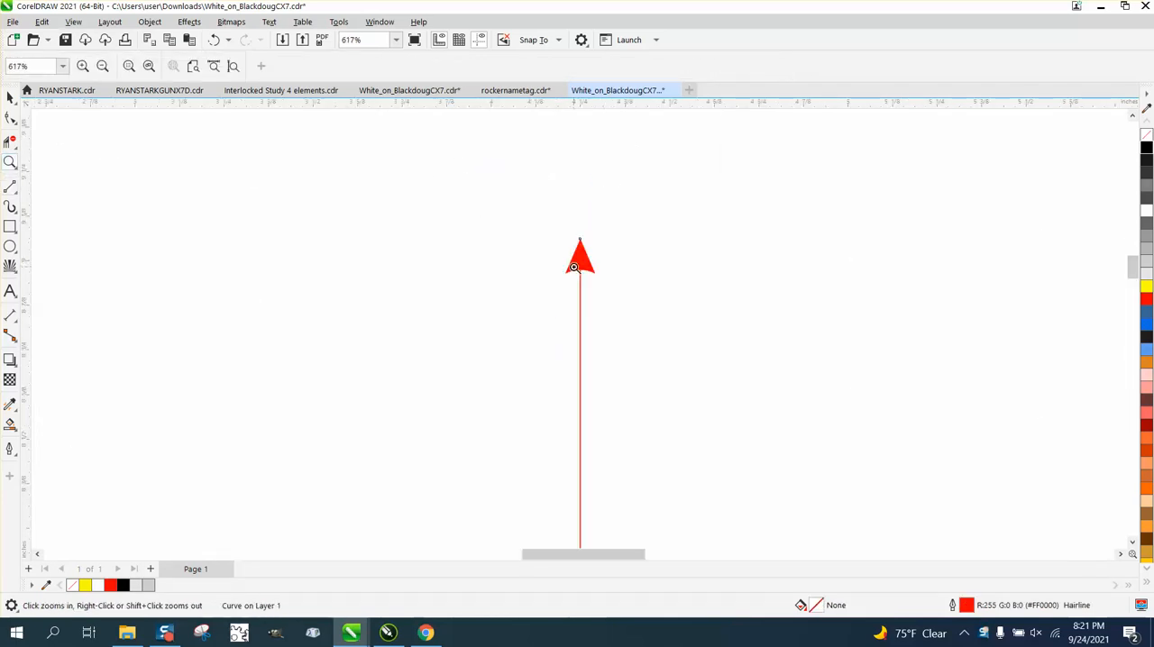
pyautogui.scroll(-1, 483, 261)
pyautogui.scroll(-1, 343, 258)
pyautogui.click(10, 98)
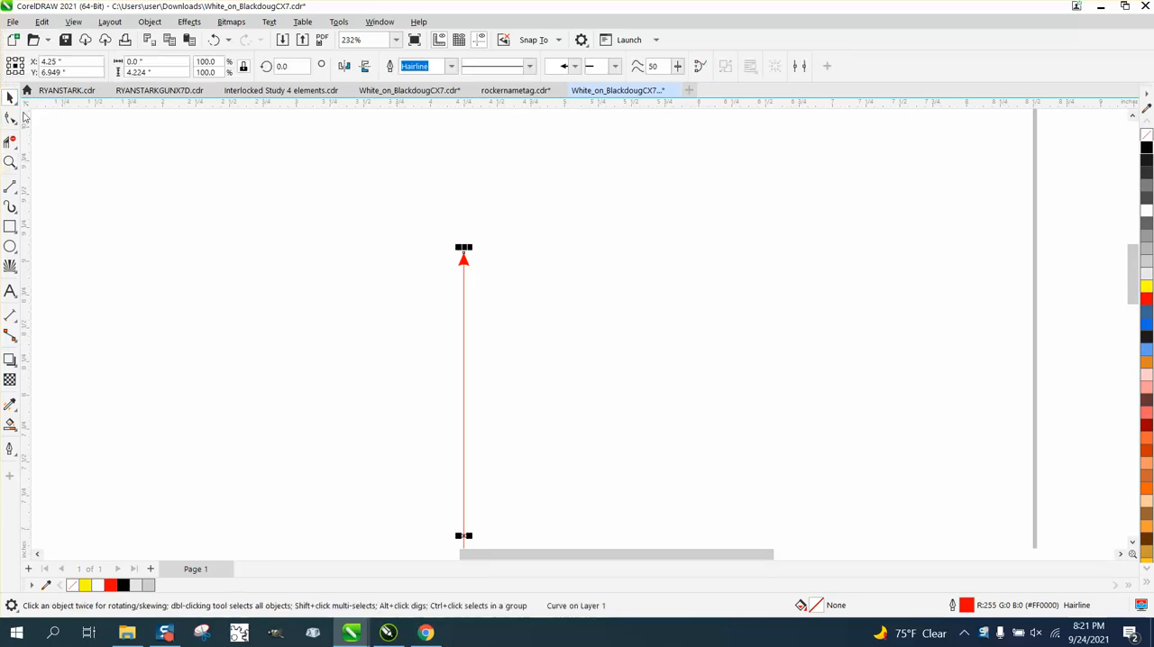
pyautogui.scroll(-1, 188, 165)
pyautogui.click(575, 67)
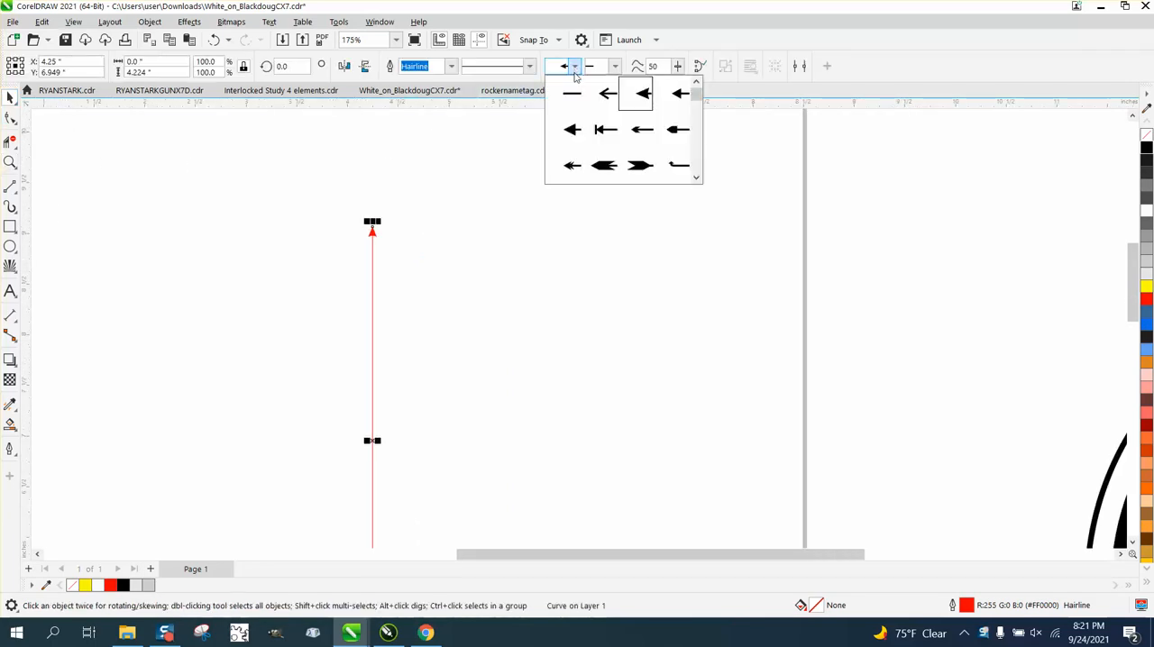
pyautogui.click(572, 94)
pyautogui.scroll(-1, 459, 199)
pyautogui.scroll(-1, 726, 422)
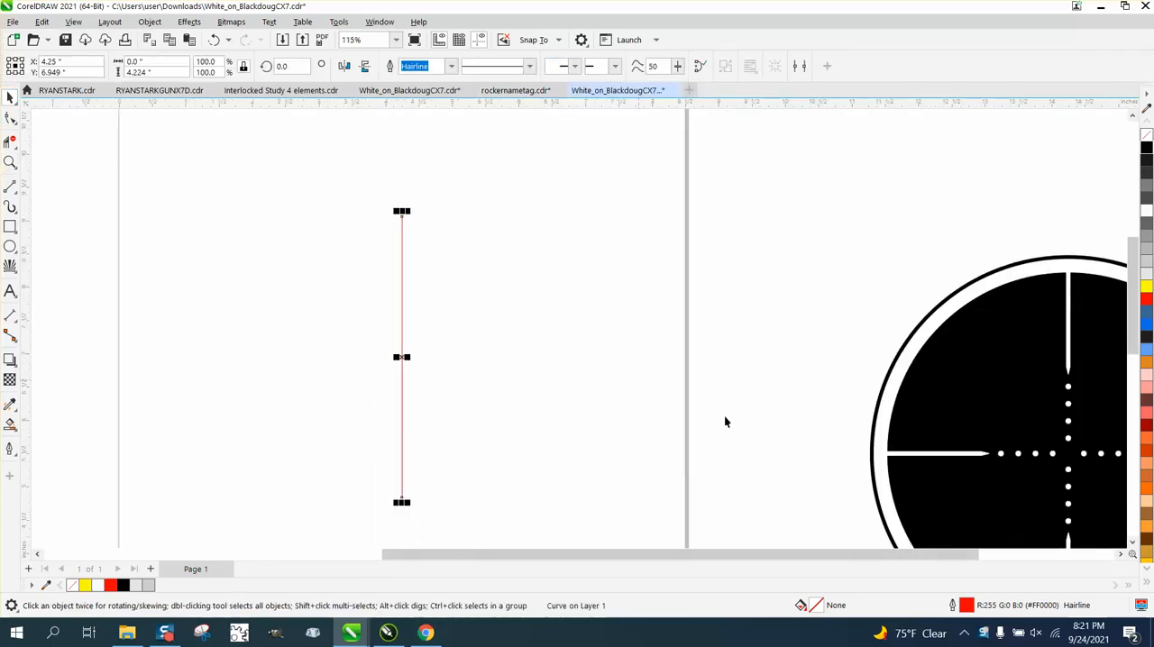
# Step: Set the line's outline width to 4.0 pt and make its fill and outline black
pyautogui.doubleClick(966, 606)
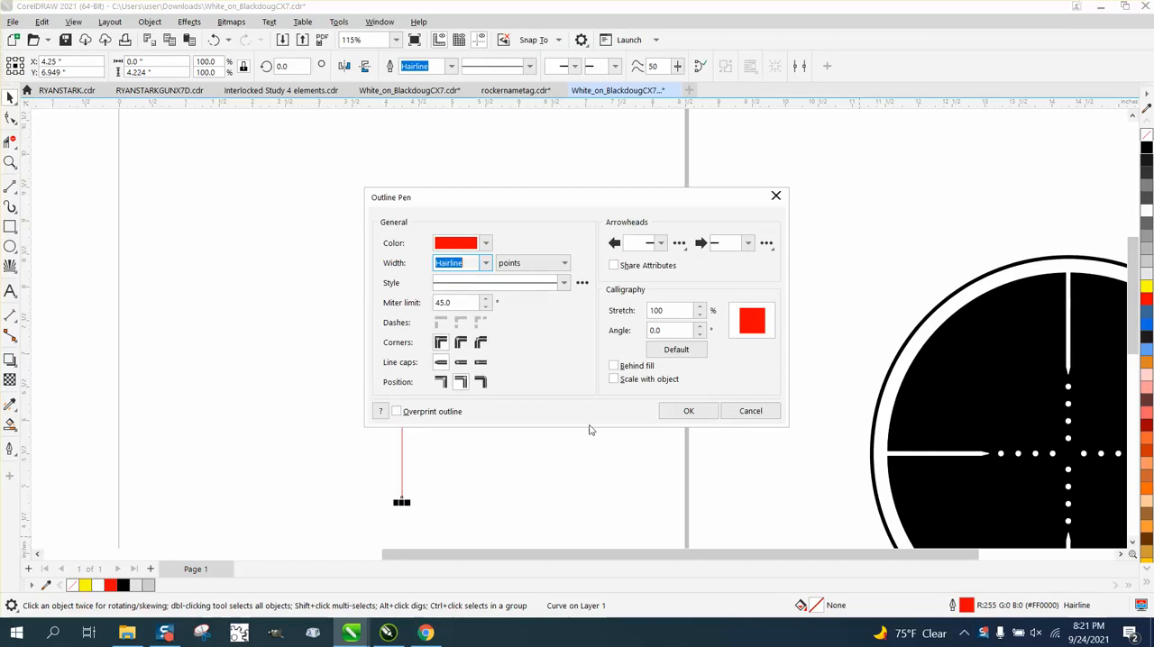
pyautogui.click(485, 262)
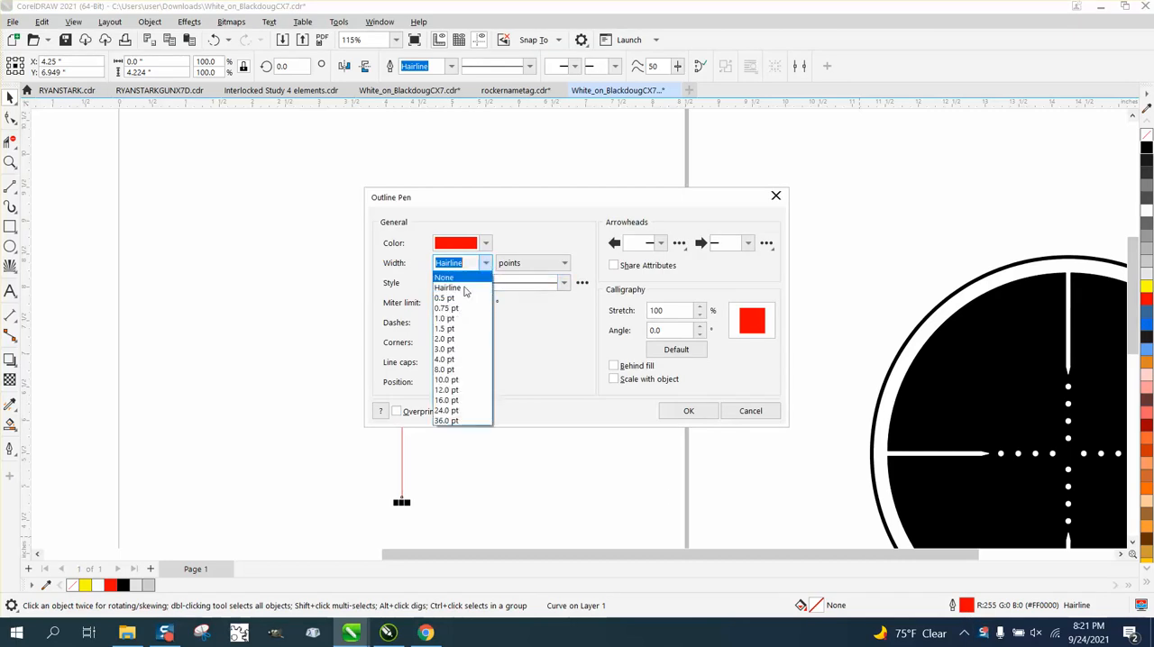
pyautogui.click(445, 359)
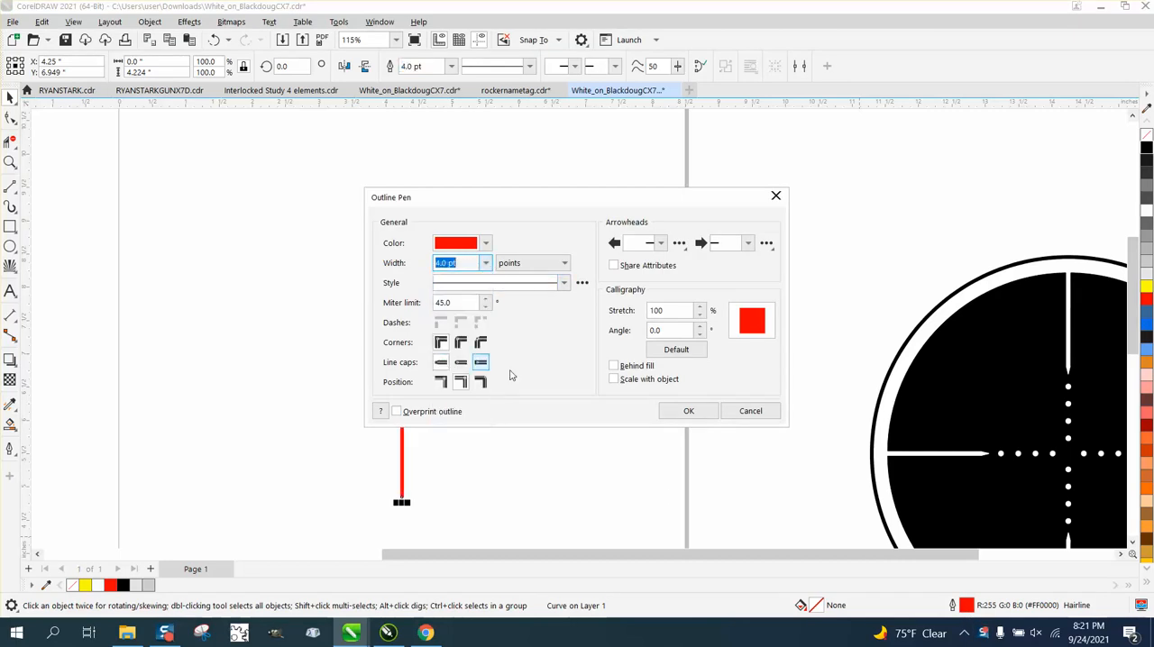
pyautogui.click(687, 411)
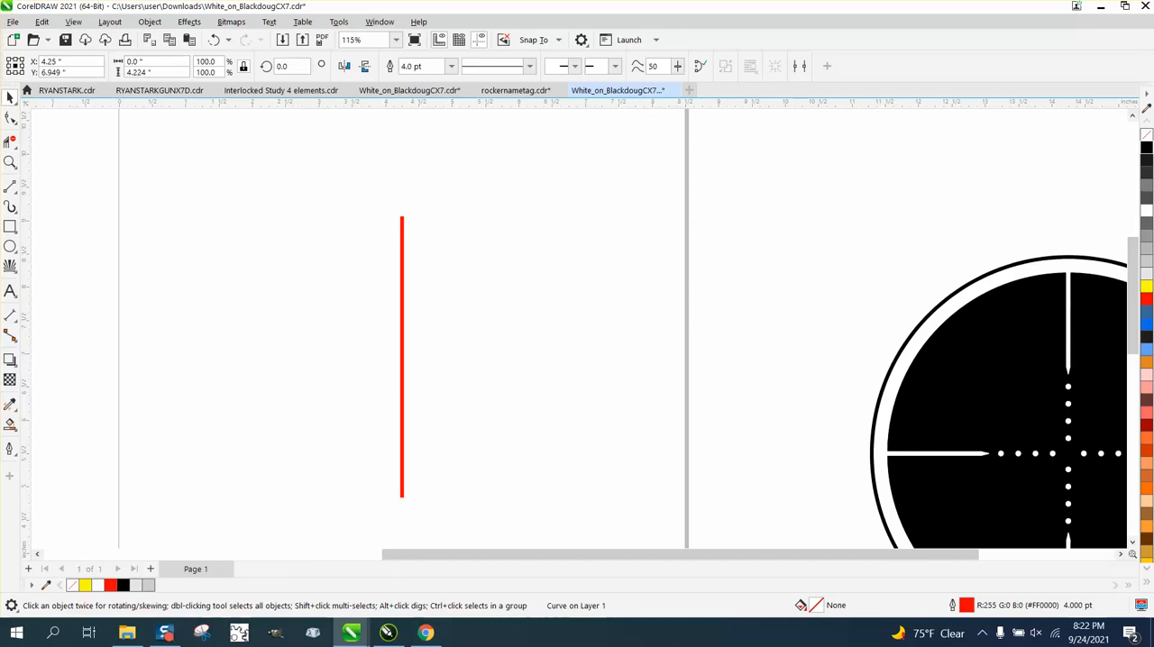
pyautogui.click(1146, 149)
pyautogui.rightClick(1143, 153)
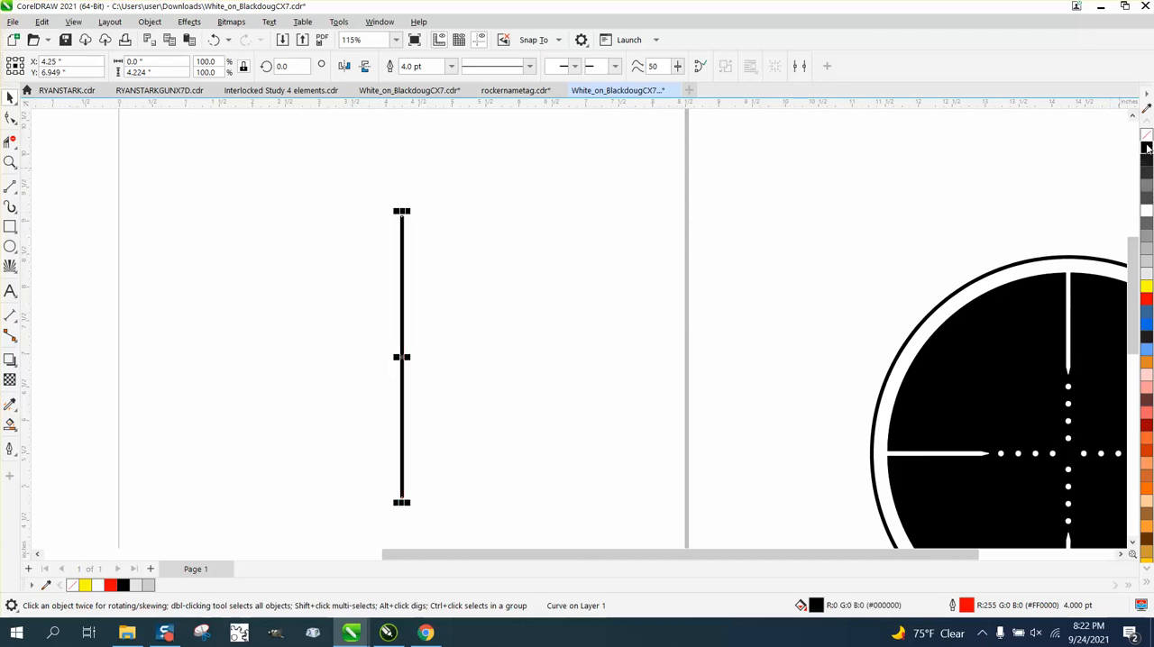
# Step: Convert the line's outline to an object, then give the resulting bar no fill and a black hairline outline
pyautogui.click(150, 22)
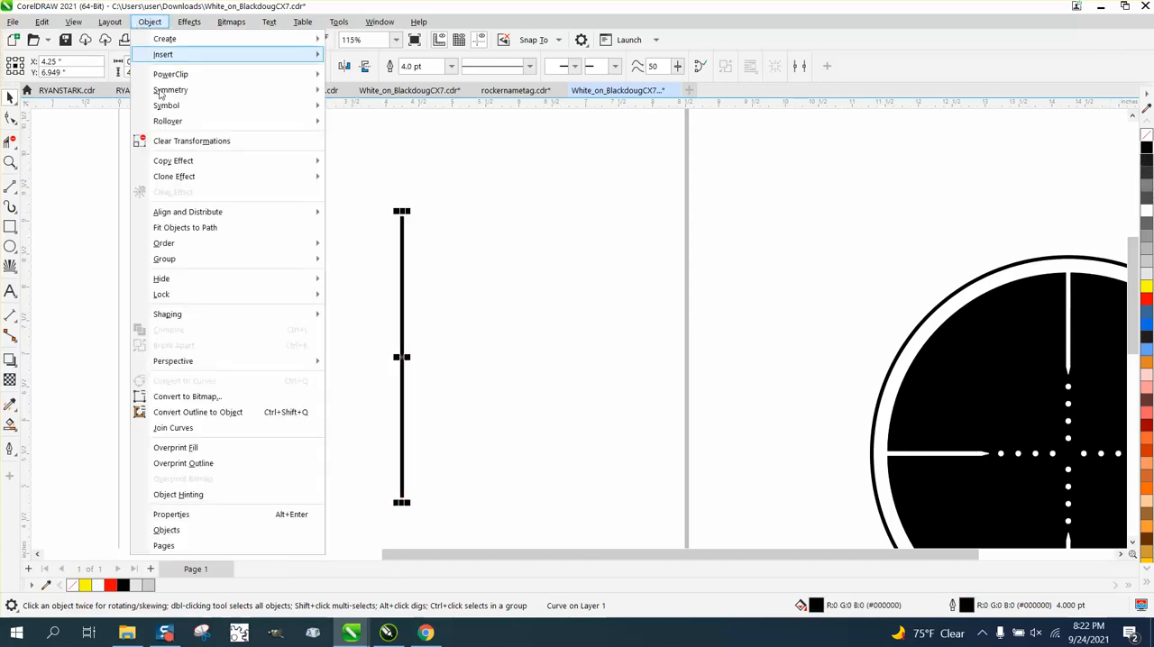
pyautogui.click(198, 412)
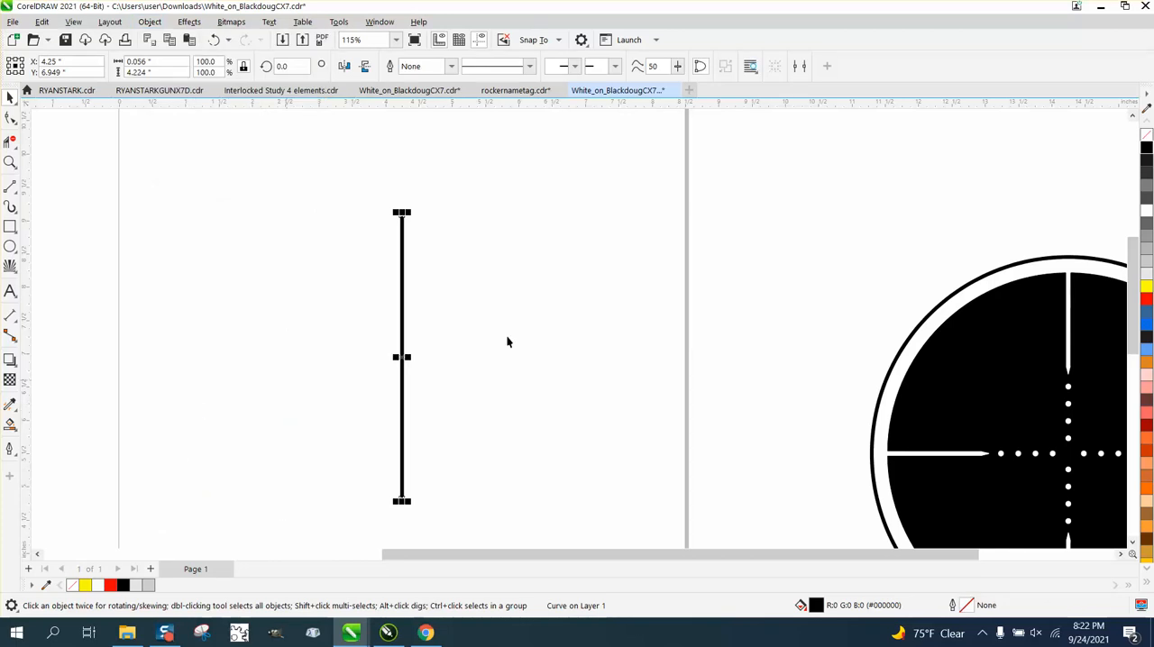
pyautogui.click(1146, 134)
pyautogui.rightClick(1145, 150)
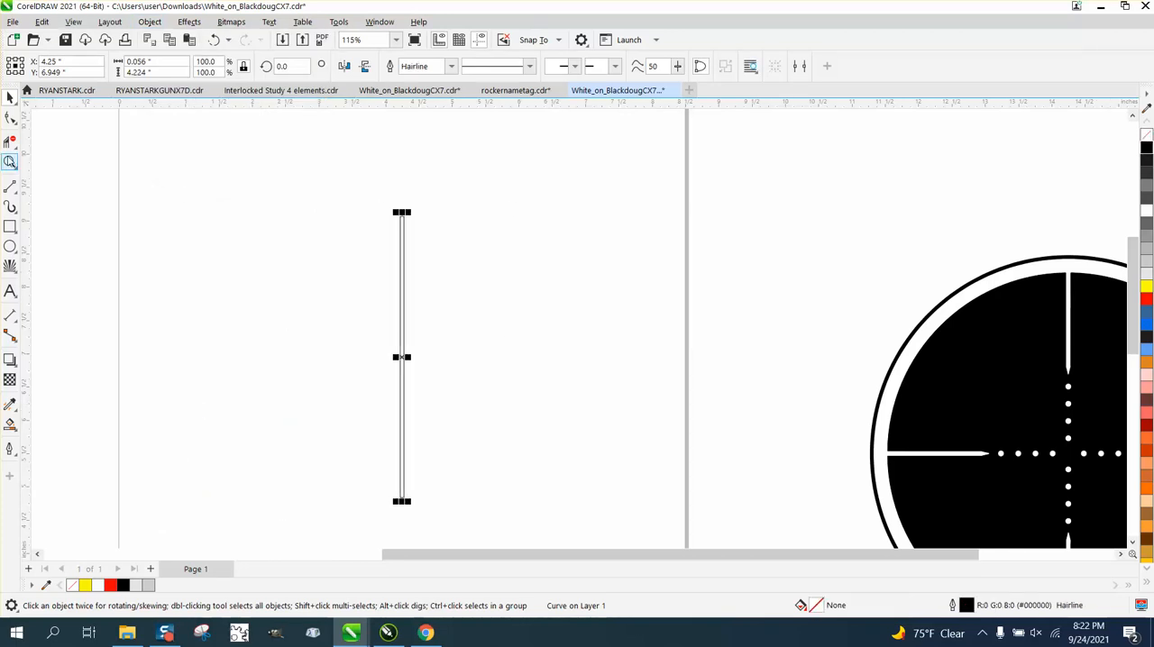
# Step: Add a node midway along the bar's upper end and pull it up about 0.2 inch to form a point
pyautogui.click(10, 162)
pyautogui.moveTo(381, 197); pyautogui.dragTo(496, 276)
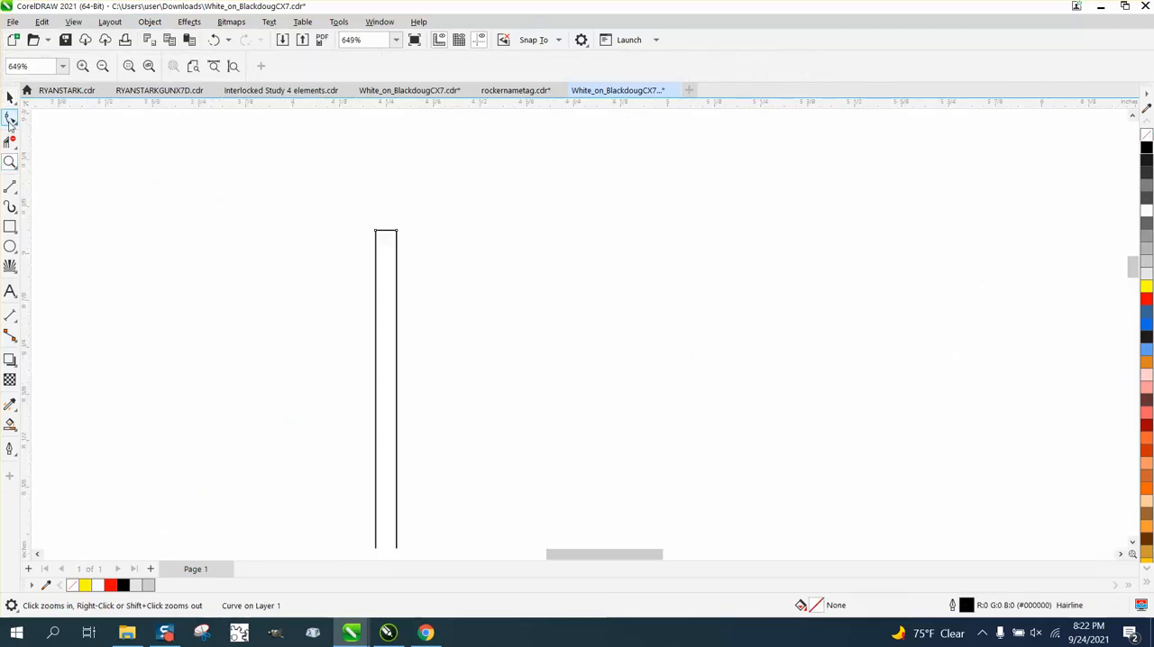
pyautogui.click(10, 118)
pyautogui.moveTo(319, 208); pyautogui.dragTo(463, 264)
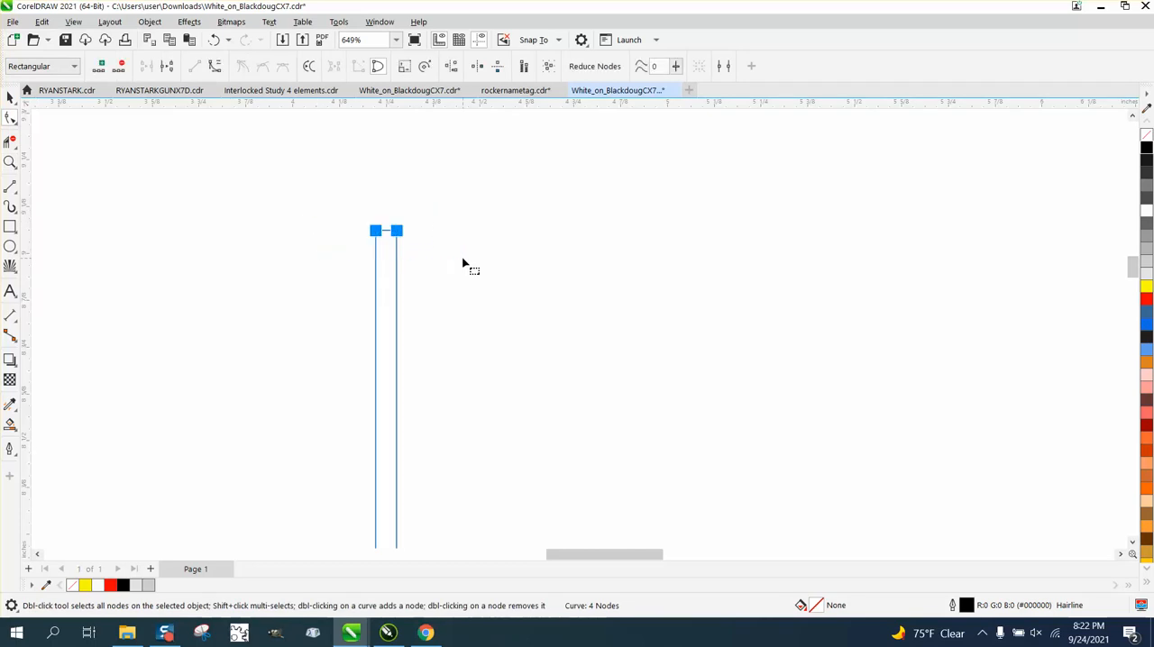
pyautogui.click(97, 66)
pyautogui.click(338, 160)
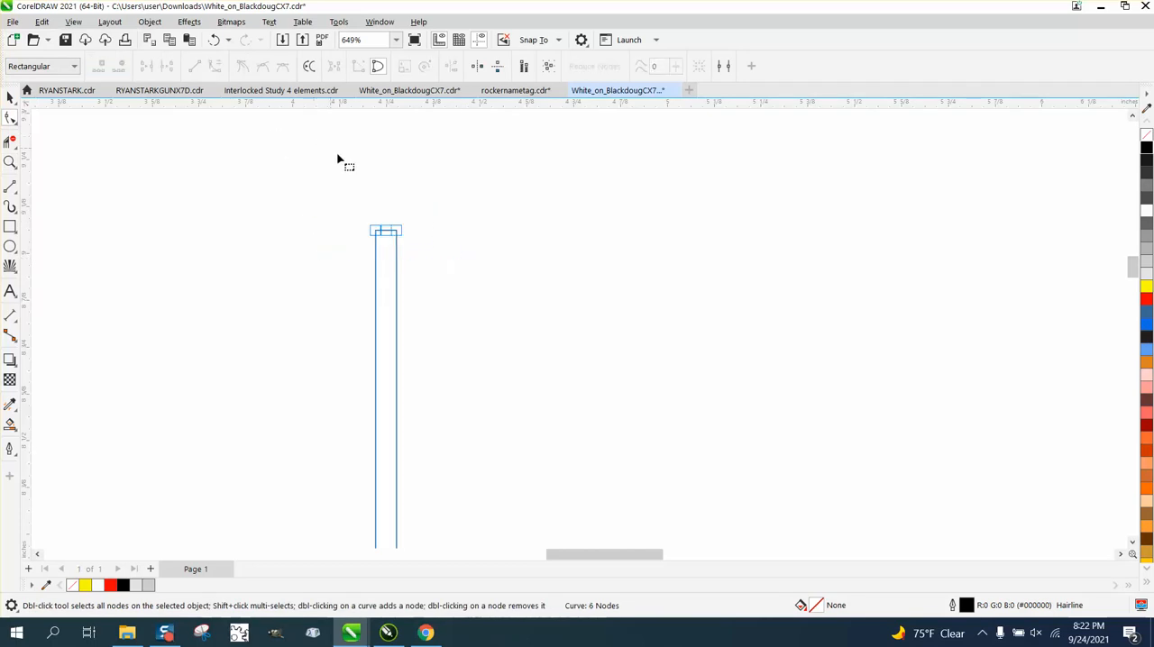
pyautogui.click(386, 232)
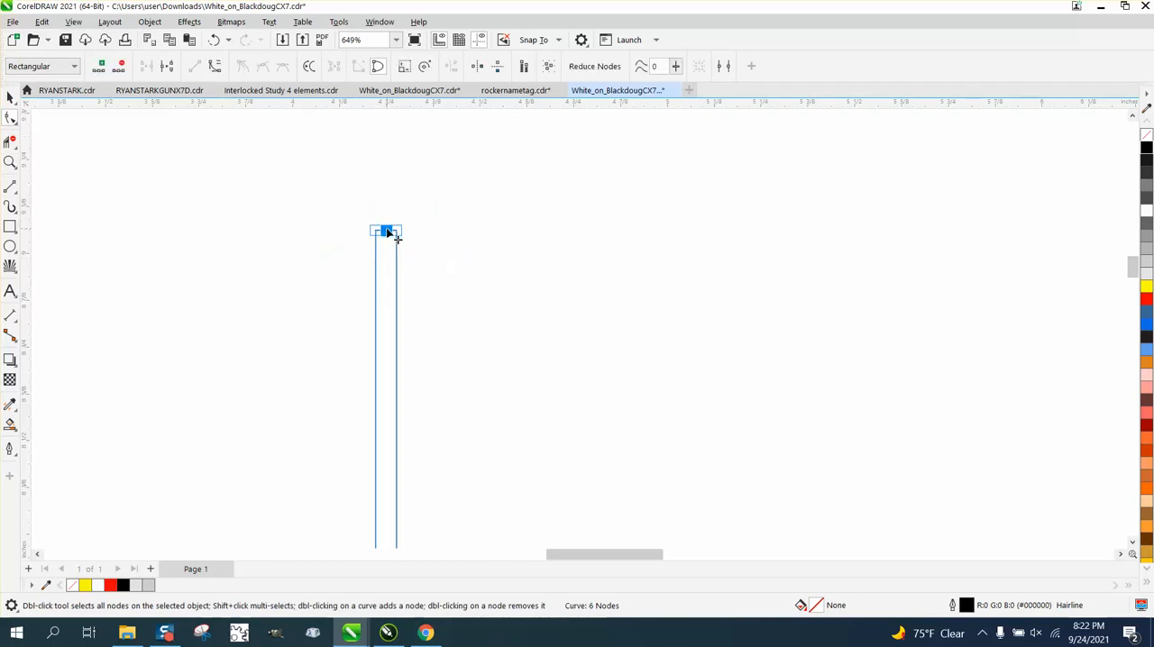
pyautogui.moveTo(387, 232); pyautogui.dragTo(386, 155)
pyautogui.scroll(-6, 407, 224)
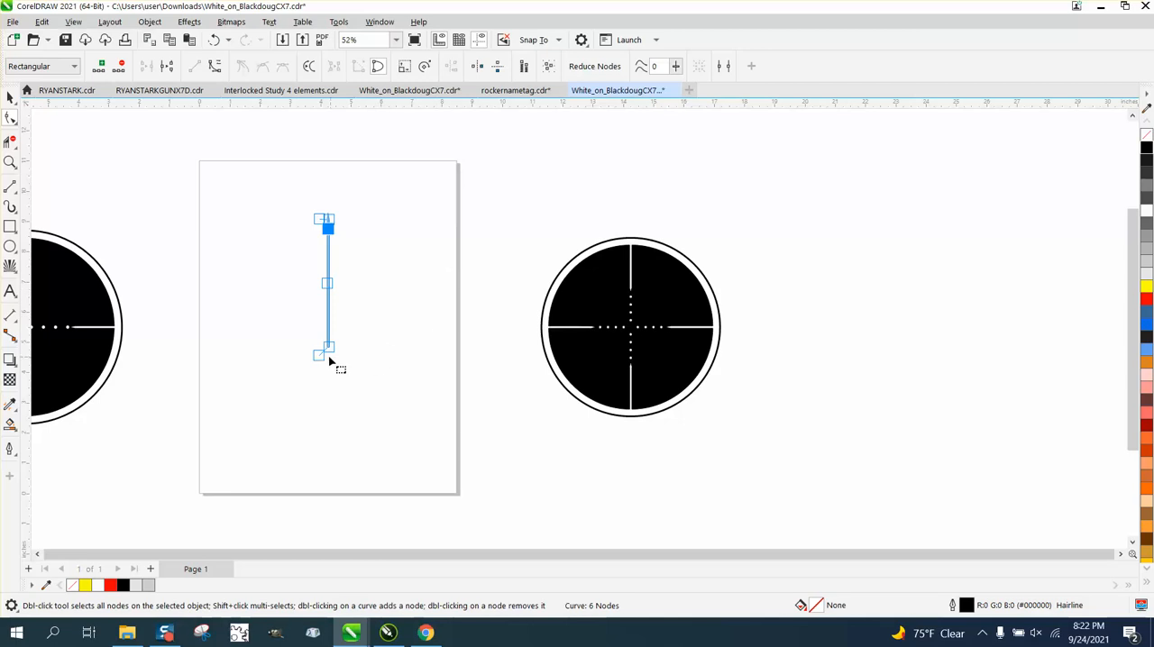
# Step: Center the pointed bar on the page
pyautogui.click(9, 98)
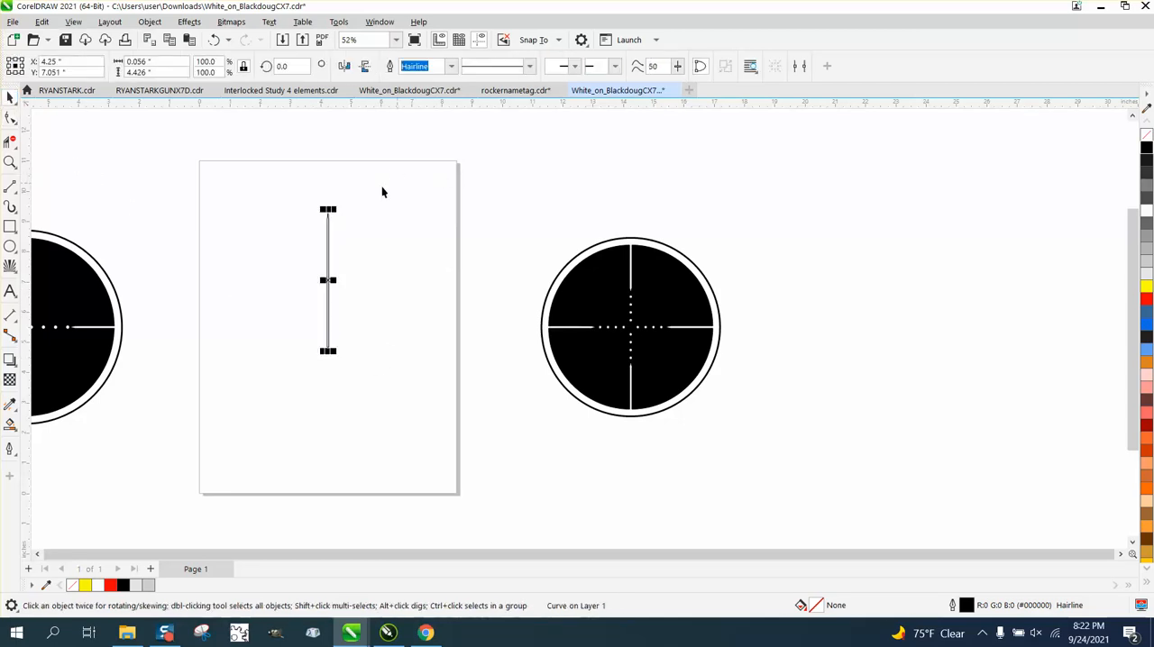
pyautogui.moveTo(272, 207); pyautogui.dragTo(516, 409)
pyautogui.press('p')
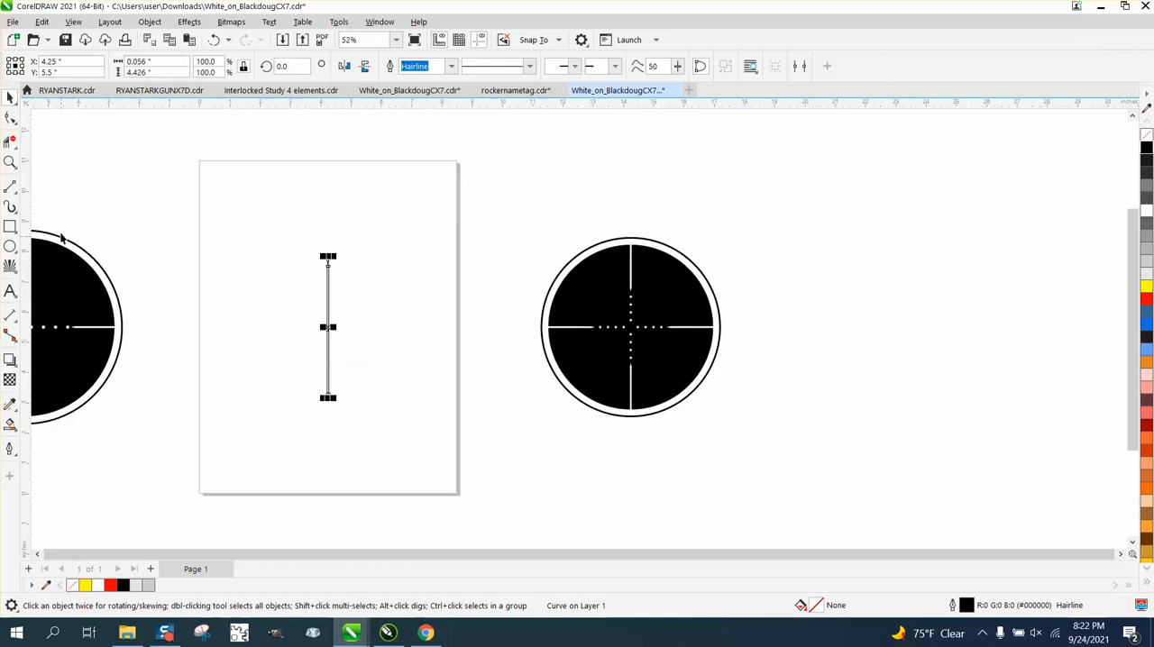
# Step: Draw a circle, set its diameter to 5.9 inches and center it on the page
pyautogui.click(10, 246)
pyautogui.moveTo(969, 195); pyautogui.dragTo(809, 383)
pyautogui.moveTo(173, 60); pyautogui.dragTo(60, 62)
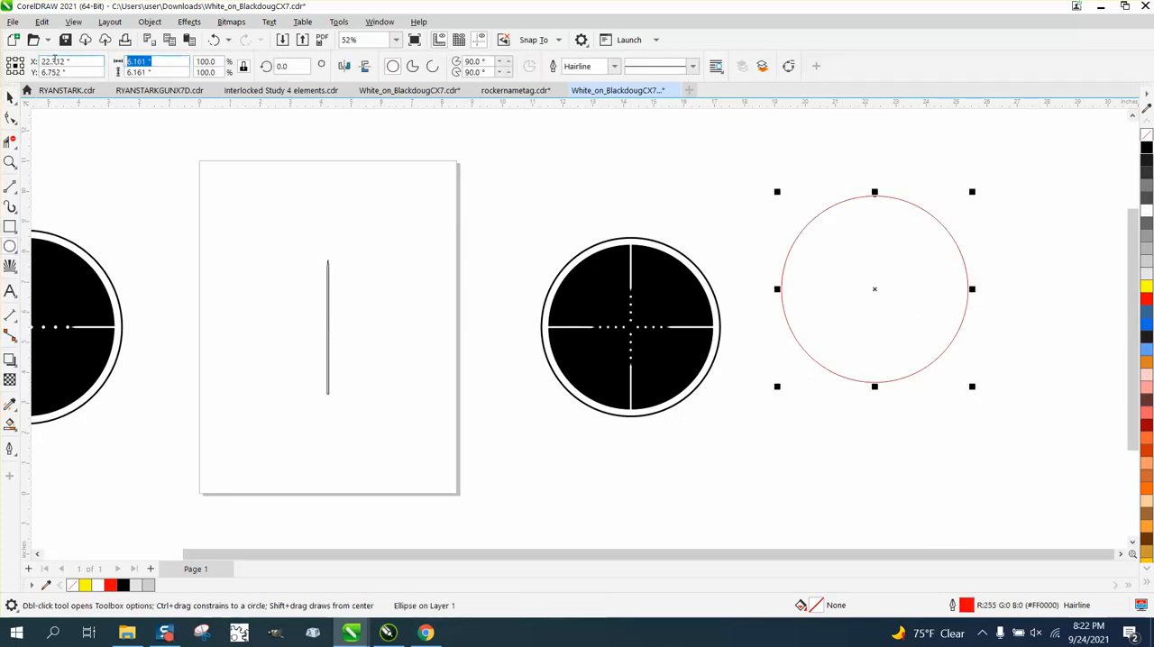
pyautogui.write('5.9')
pyautogui.press('Return')
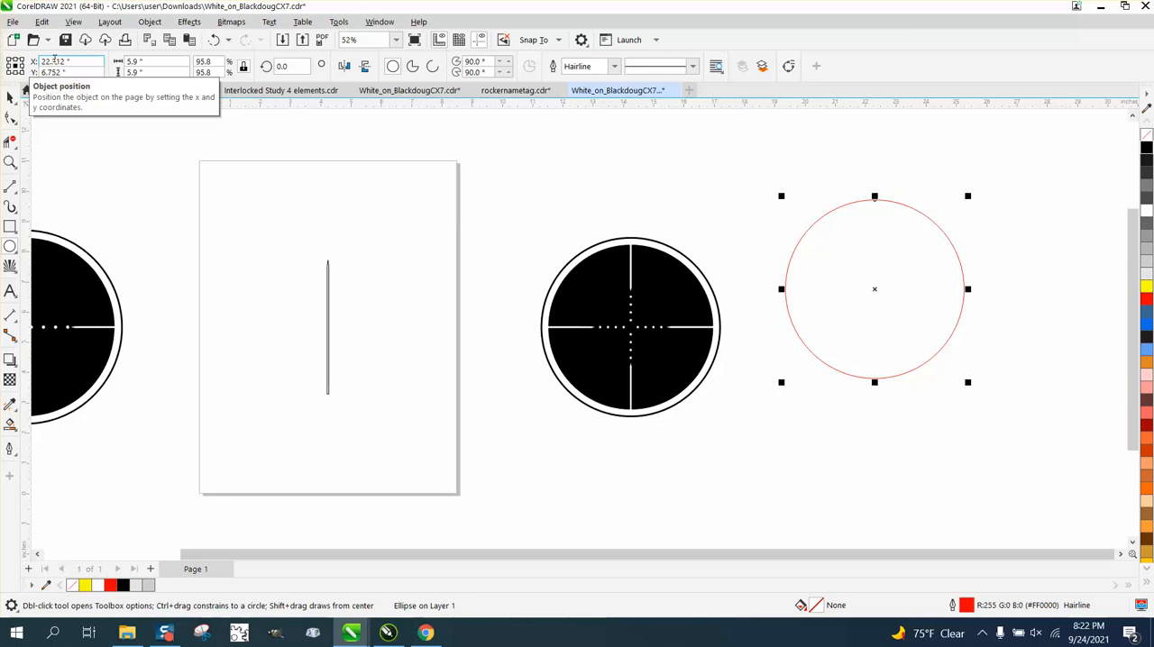
pyautogui.press('p')
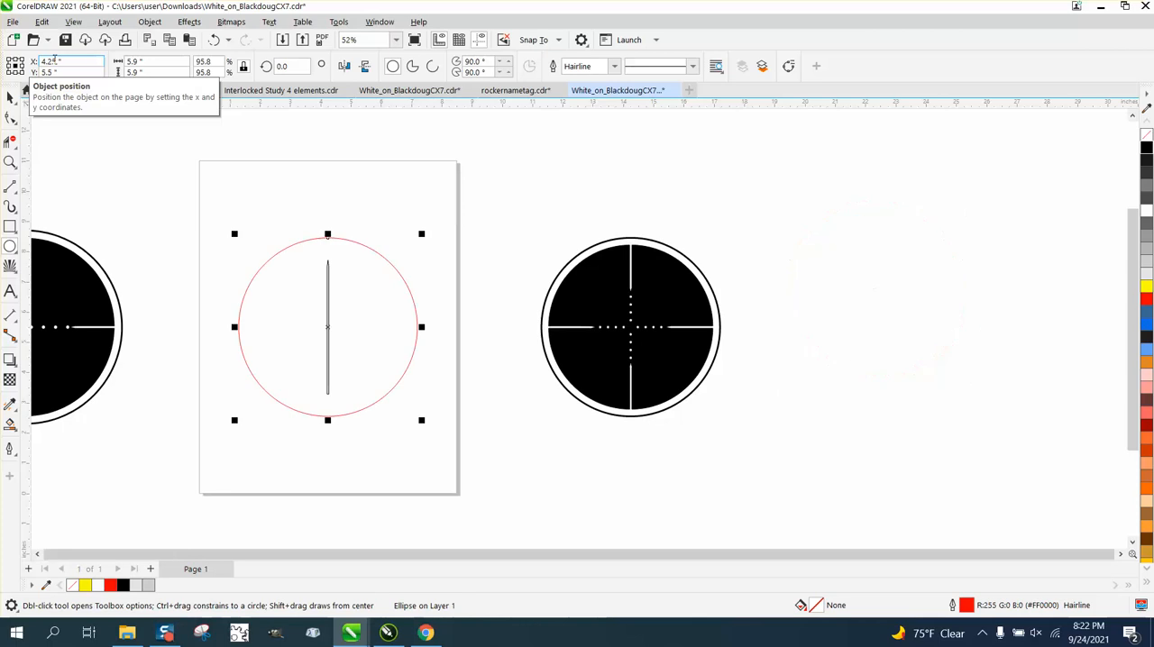
# Step: Set the nudge distance to 0.5 inch and move the pointed bar 3 inches straight down
pyautogui.click(10, 97)
pyautogui.click(314, 321)
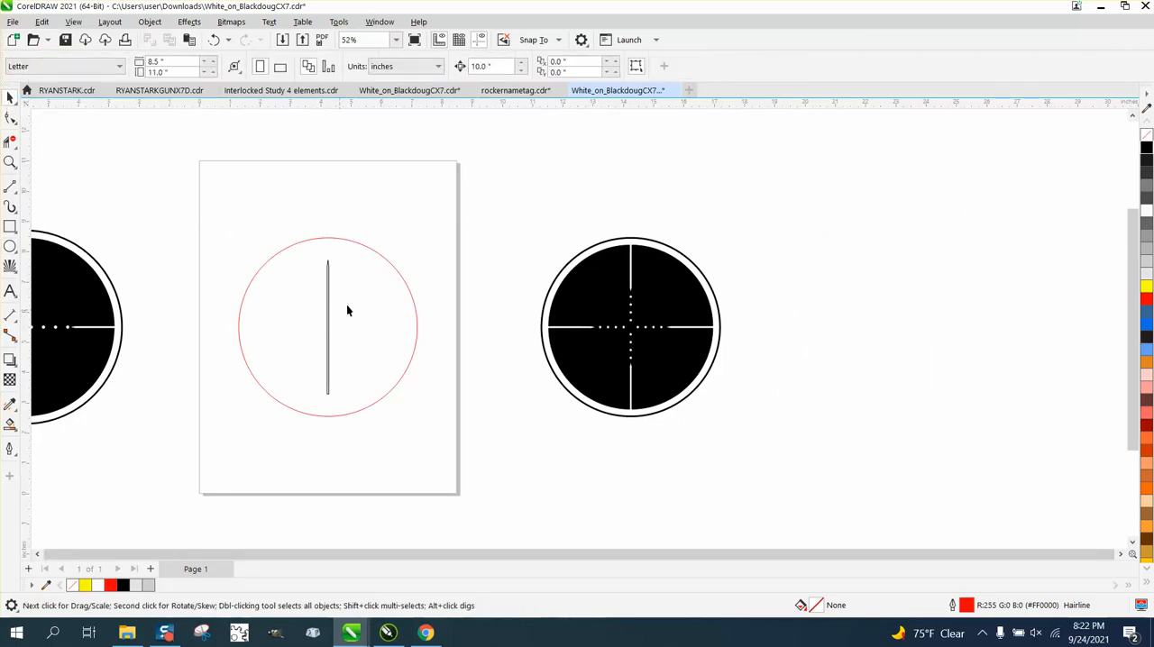
pyautogui.moveTo(498, 66); pyautogui.dragTo(450, 73)
pyautogui.write('.5')
pyautogui.moveTo(224, 240); pyautogui.dragTo(391, 435)
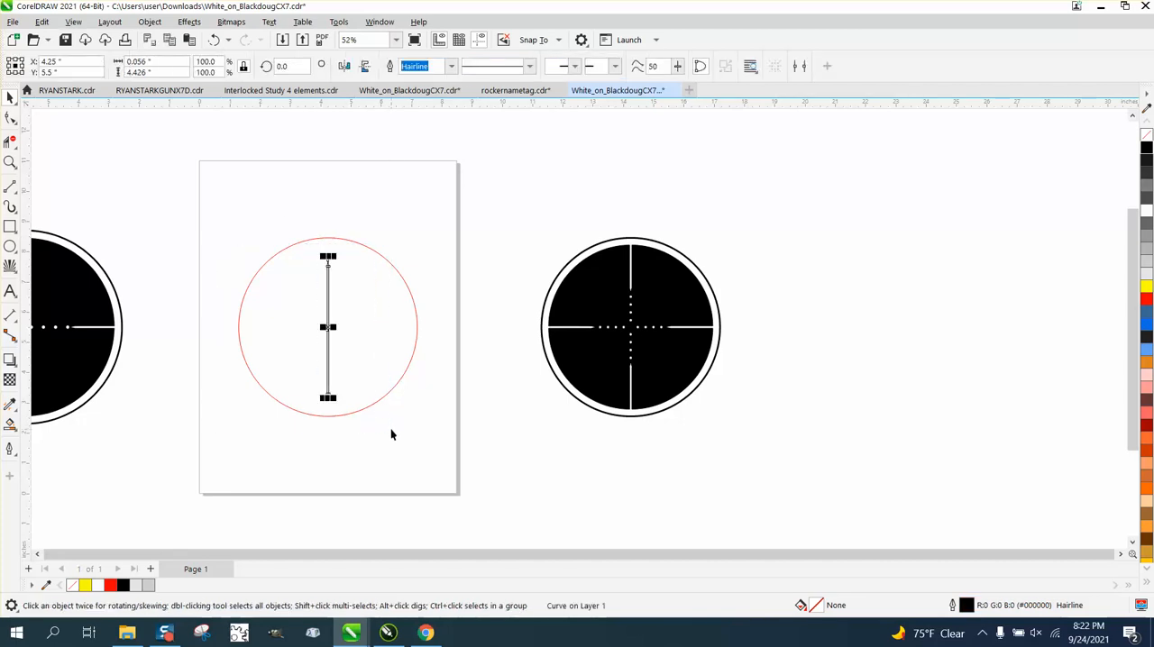
pyautogui.press('Down')
pyautogui.press('Down')
pyautogui.press('Down')
pyautogui.press('Down')
pyautogui.press('Down')
pyautogui.press('Down')
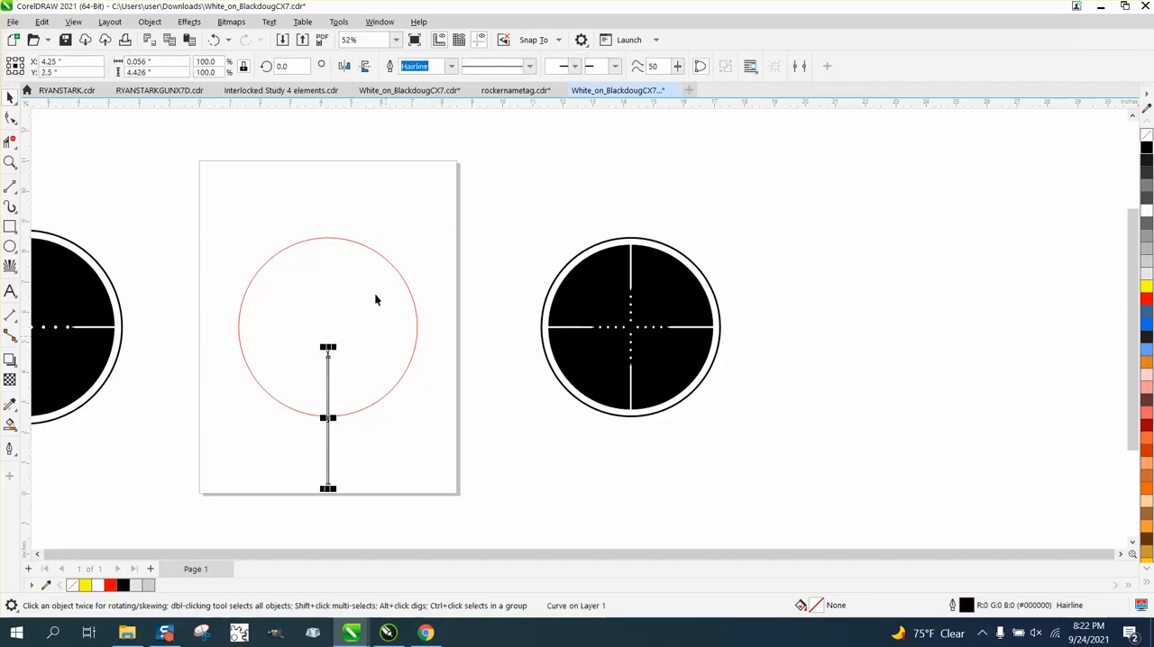
# Step: Add a horizontal and a vertical guideline that cross at the center of the page
pyautogui.moveTo(330, 103); pyautogui.dragTo(328, 327)
pyautogui.moveTo(24, 196); pyautogui.dragTo(218, 266)
pyautogui.press('p')
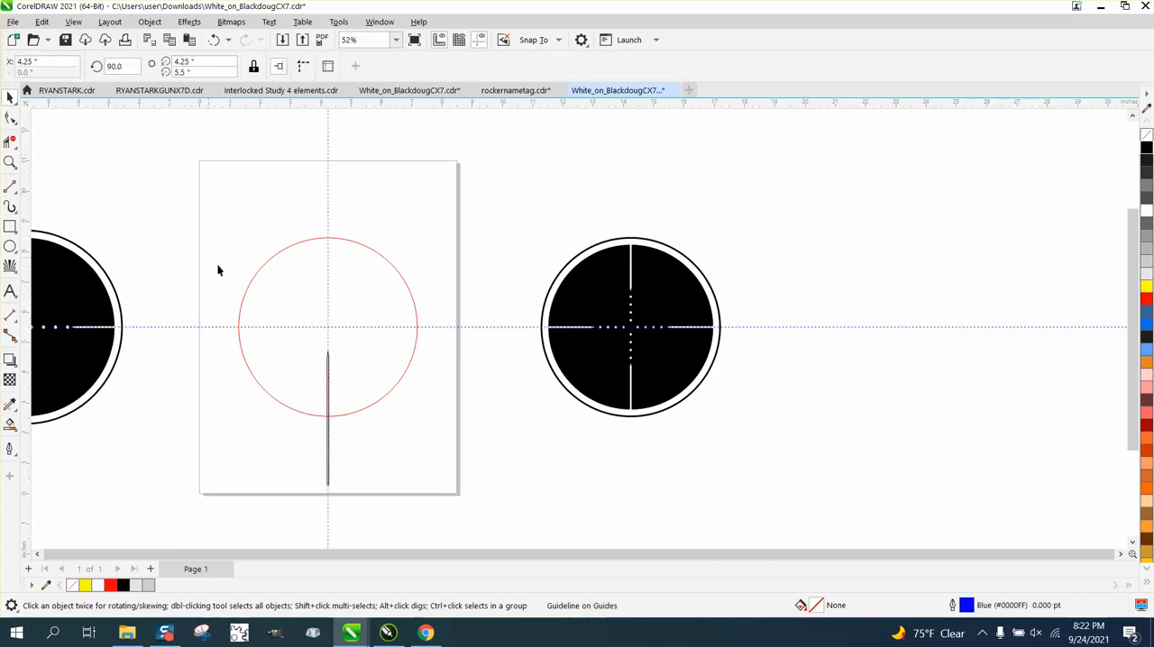
# Step: Move the pointed bar another 0.5 inch down along the vertical guideline
pyautogui.click(328, 445)
pyautogui.press('Down')
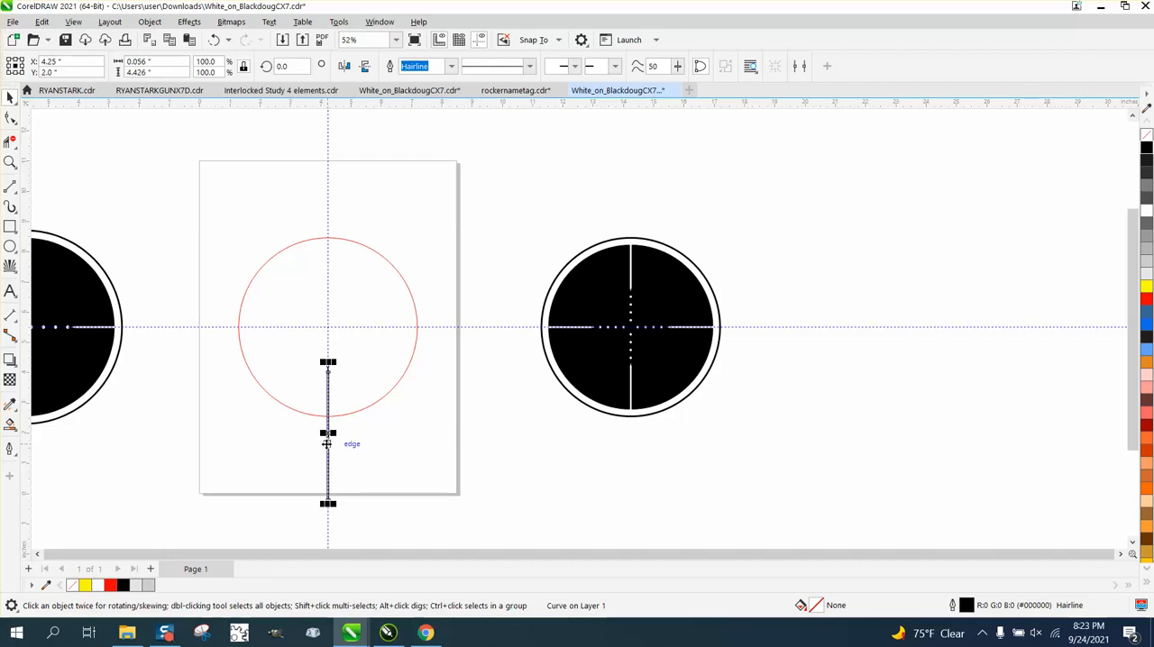
pyautogui.click(381, 443)
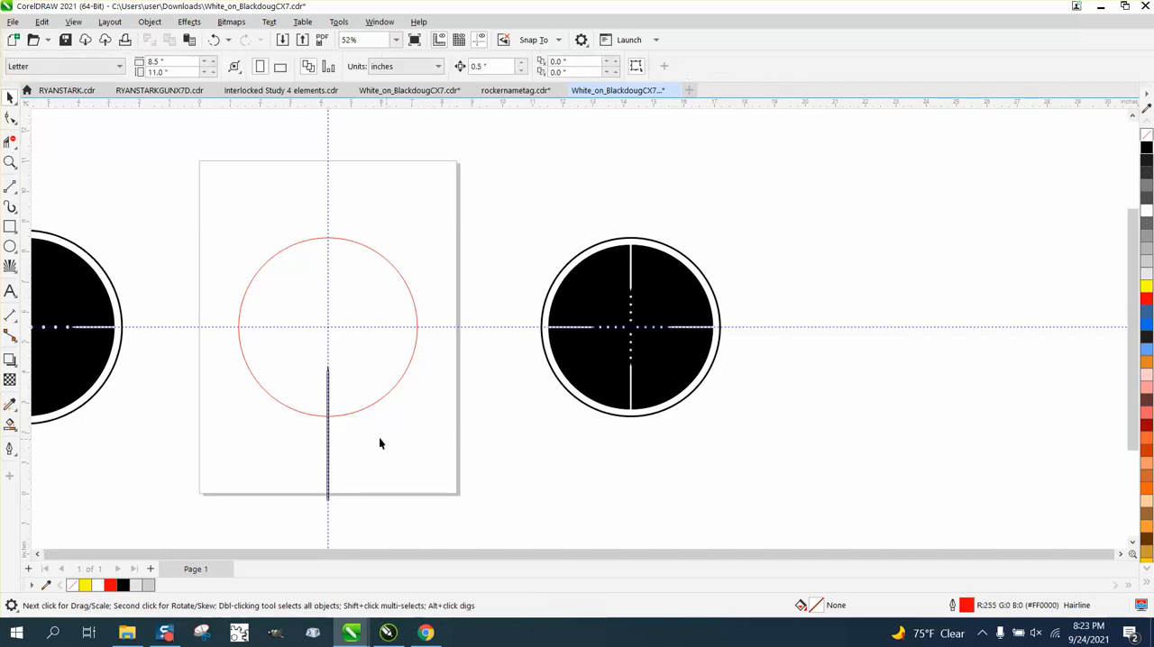
# Step: Move the vertical pointed bar's rotation center to the guideline crossing at the middle of the red circle
pyautogui.click(328, 436)
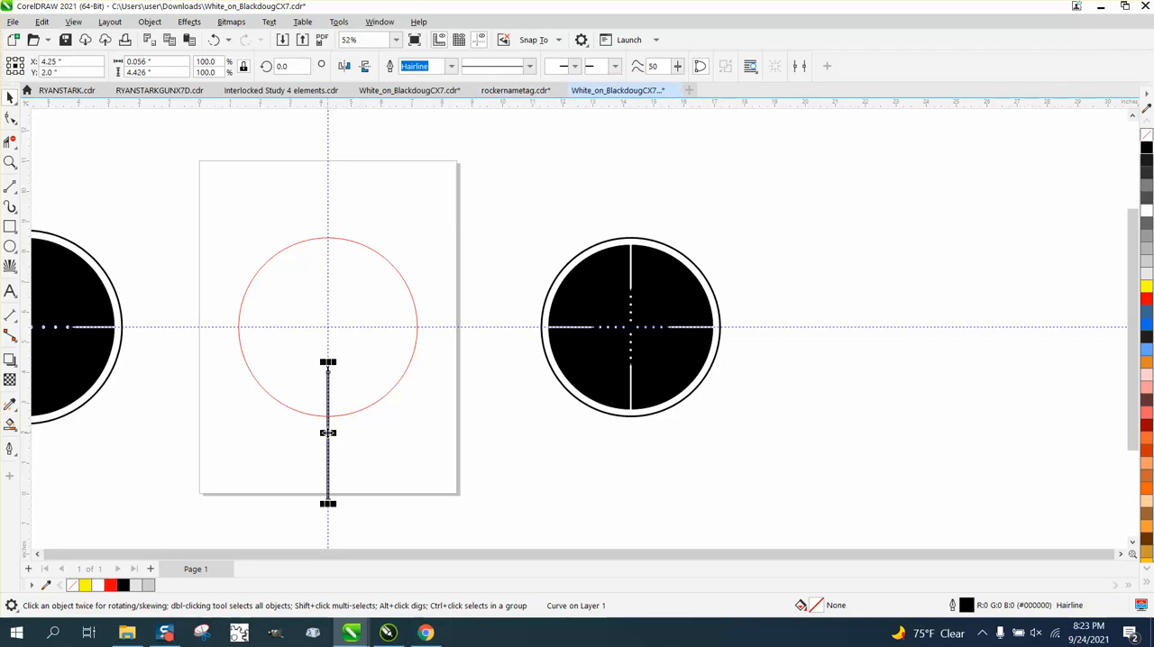
pyautogui.doubleClick(328, 433)
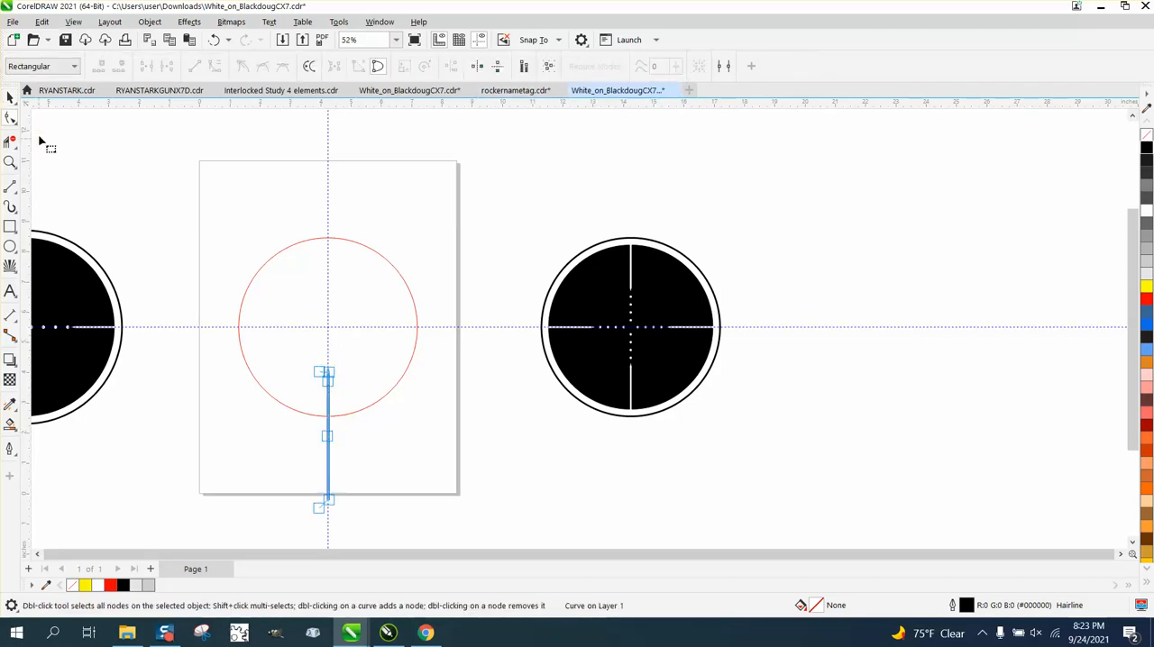
pyautogui.click(10, 97)
pyautogui.click(328, 433)
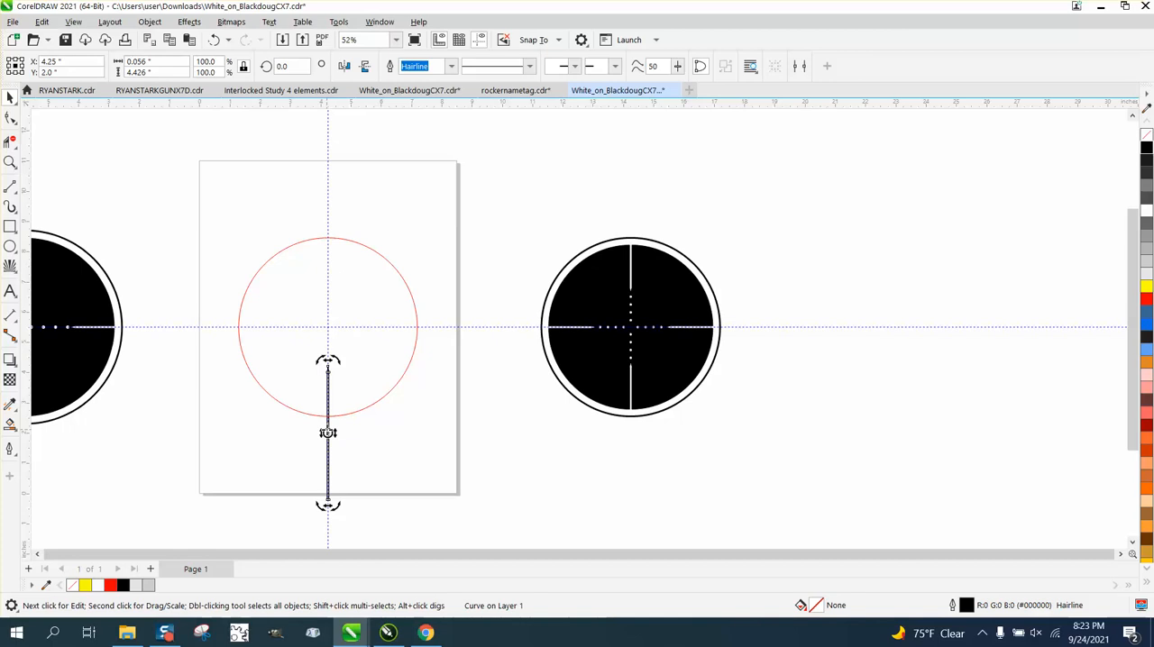
pyautogui.moveTo(329, 433); pyautogui.dragTo(328, 330)
pyautogui.click(406, 311)
pyautogui.click(328, 382)
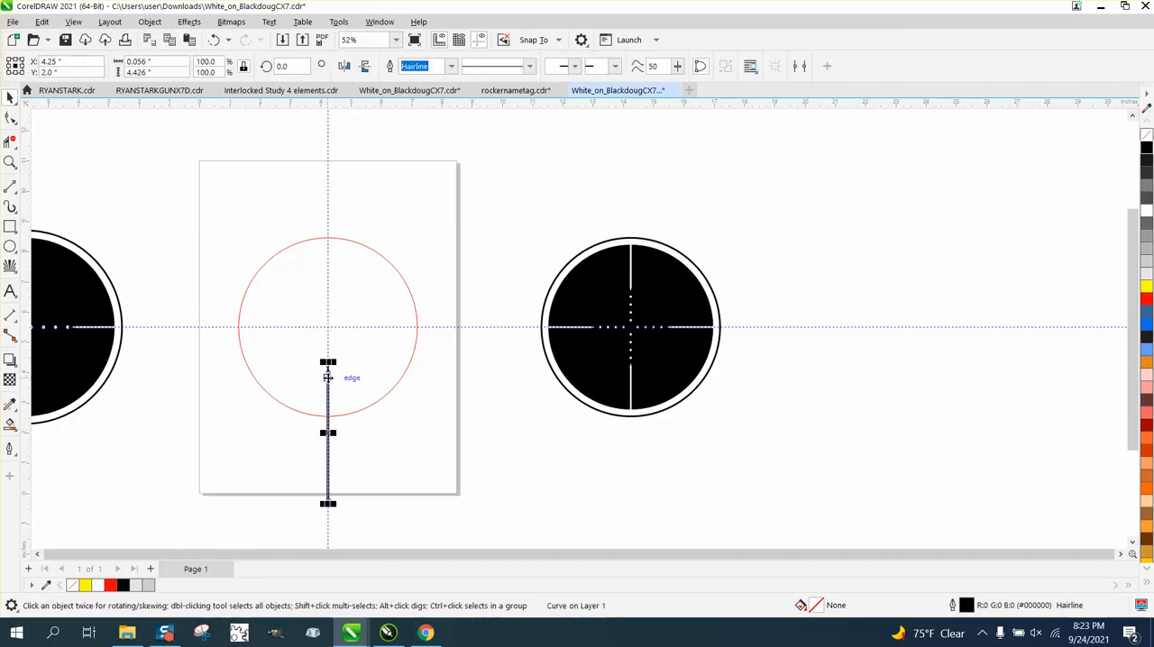
pyautogui.click(328, 378)
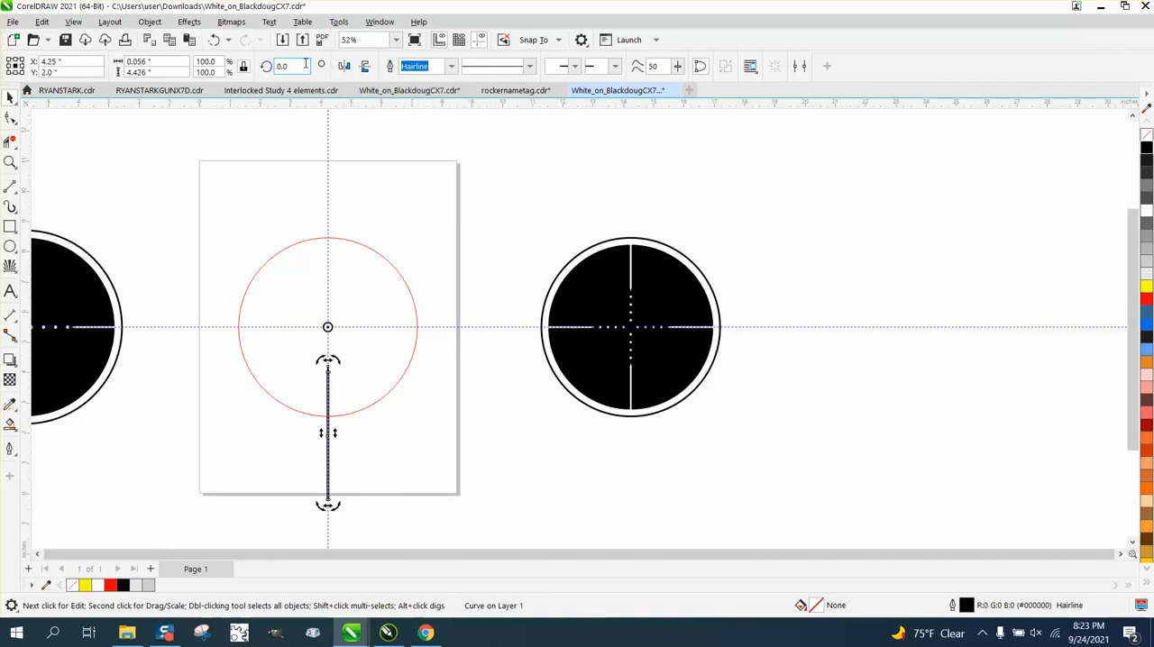
# Step: Rotate a duplicate of the pointed bar 90 degrees about the guideline crossing and repeat it twice for four crosshair bars
pyautogui.press('Return')
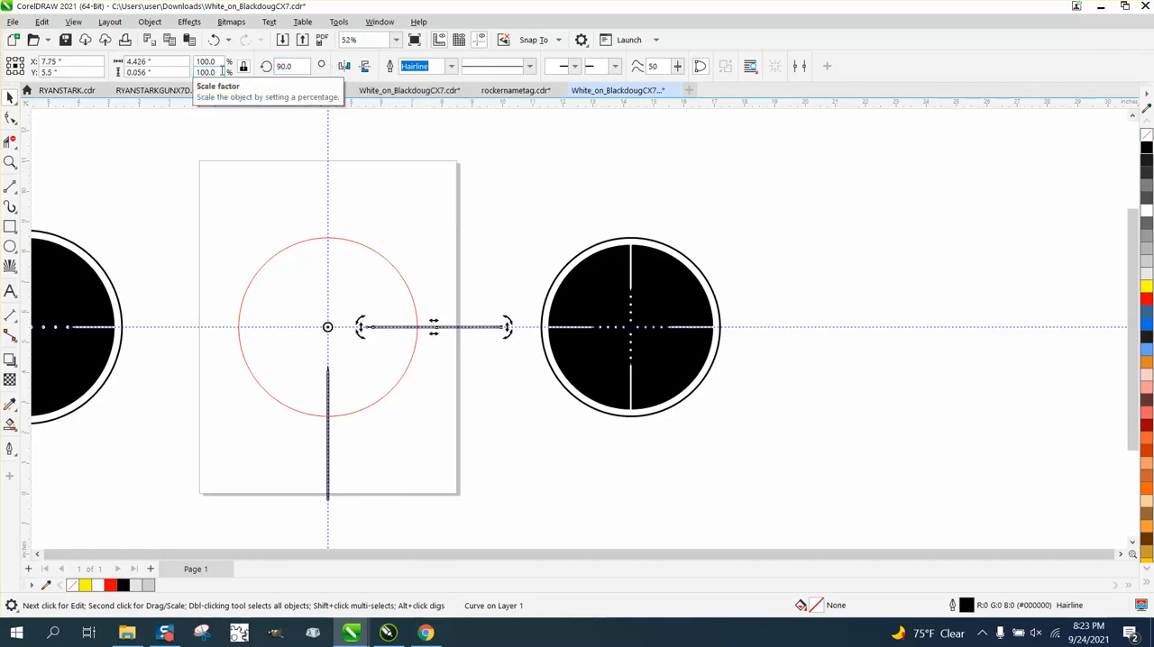
pyautogui.hotkey('ctrl', 'r')
pyautogui.hotkey('ctrl', 'r')
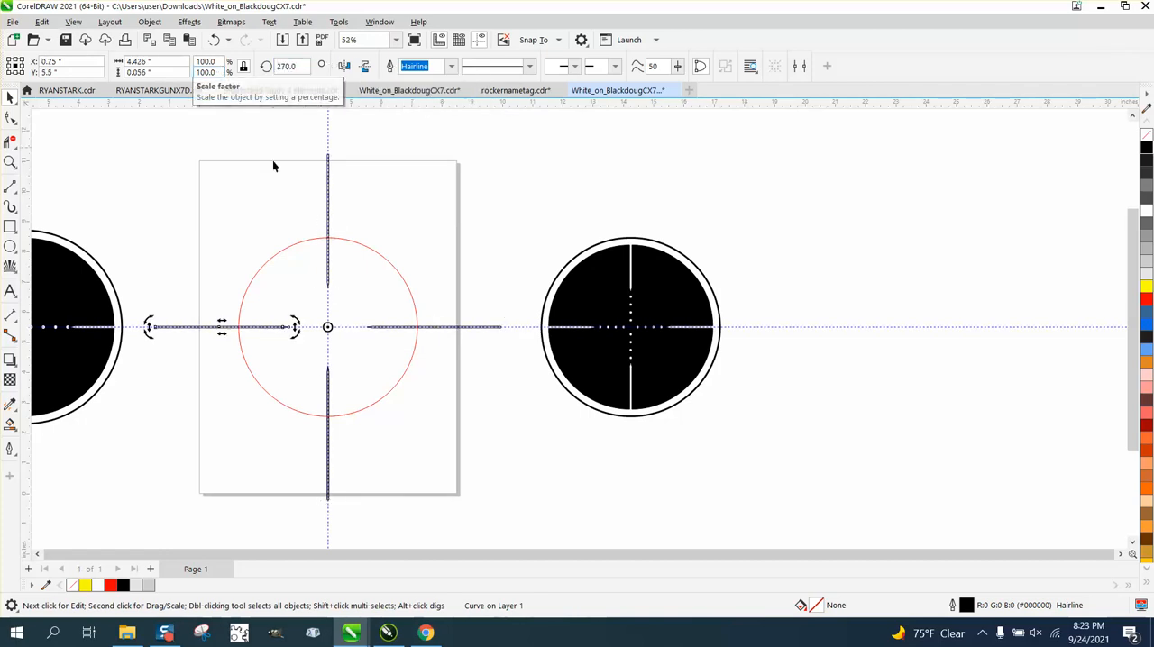
pyautogui.click(515, 443)
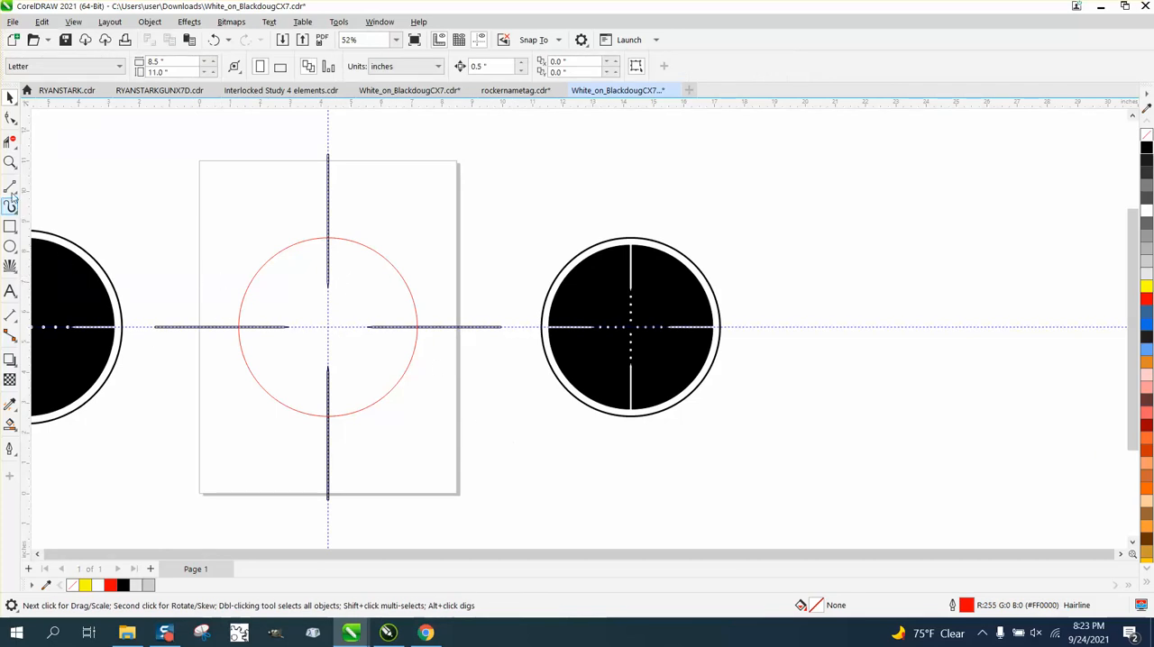
# Step: Draw a small circle about 0.133 inch in diameter on the vertical guideline near the crosshair center
pyautogui.click(10, 162)
pyautogui.moveTo(180, 259); pyautogui.dragTo(638, 487)
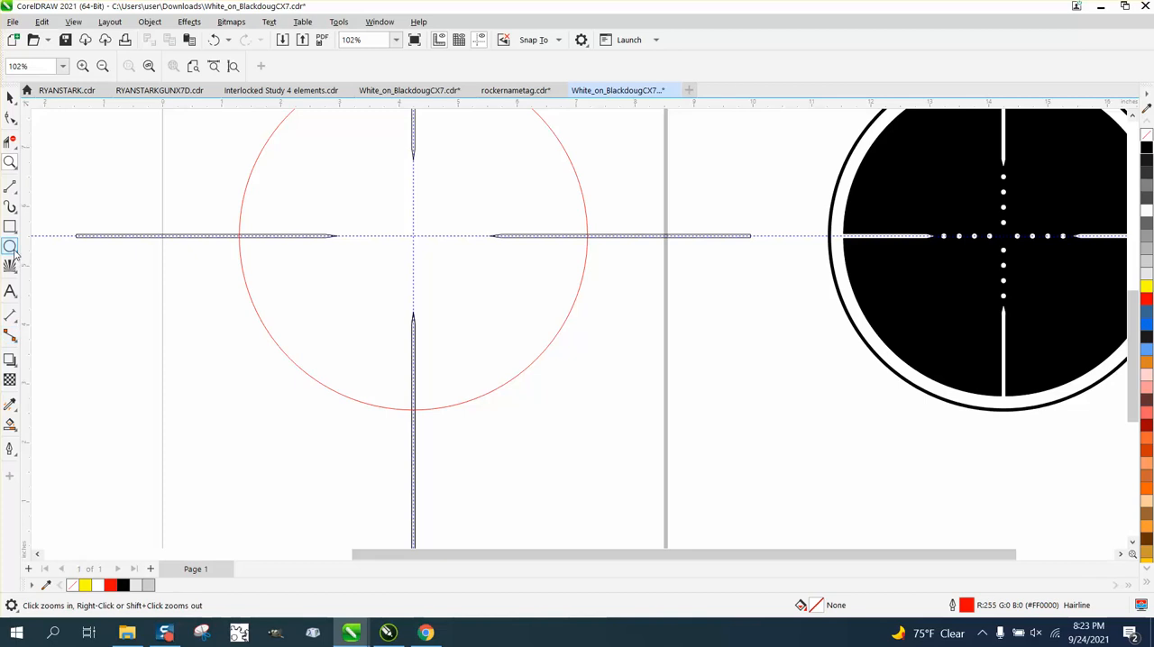
pyautogui.click(10, 246)
pyautogui.moveTo(222, 177)
pyautogui.mouseDown()
pyautogui.moveTo(210, 188)
pyautogui.moveTo(413, 236)
pyautogui.mouseUp()
pyautogui.click(10, 97)
# Step: Center the small circle on the crossing of the two guidelines
pyautogui.click(10, 165)
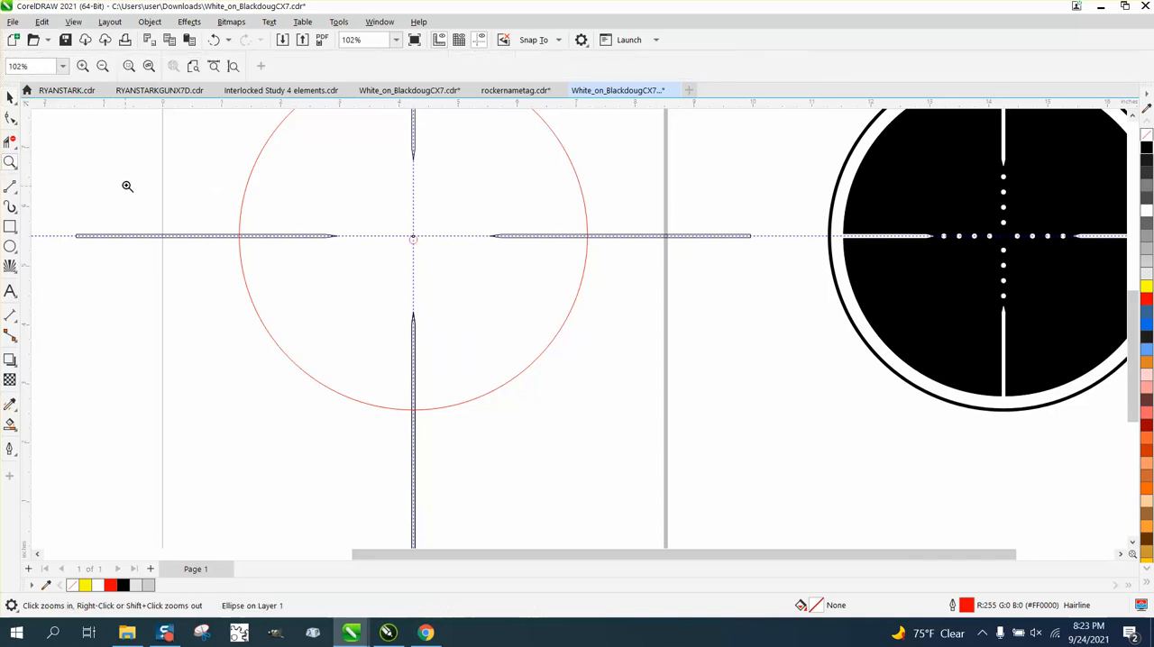
pyautogui.moveTo(656, 390); pyautogui.dragTo(654, 389)
pyautogui.press('space')
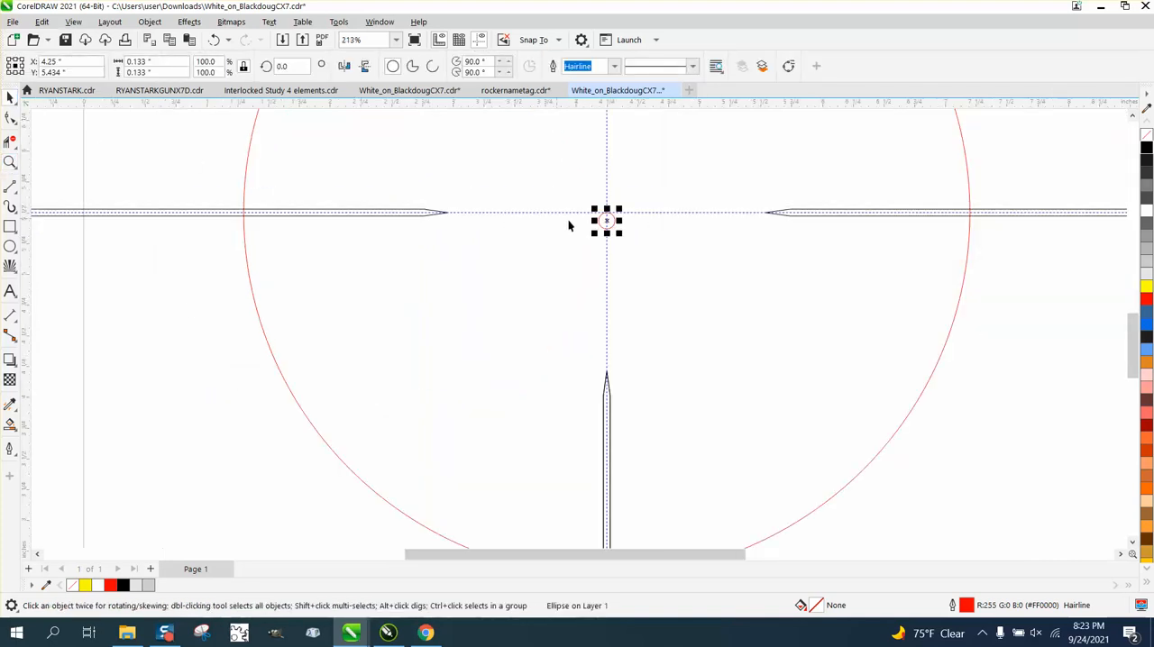
pyautogui.moveTo(607, 221); pyautogui.dragTo(607, 212)
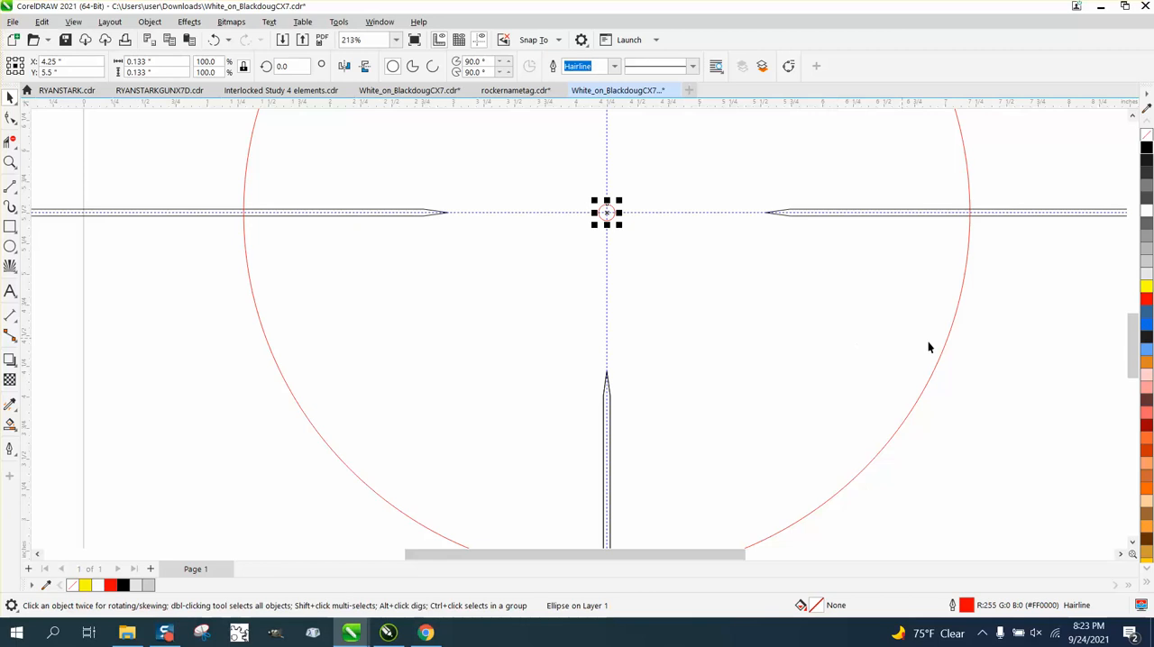
pyautogui.click(988, 342)
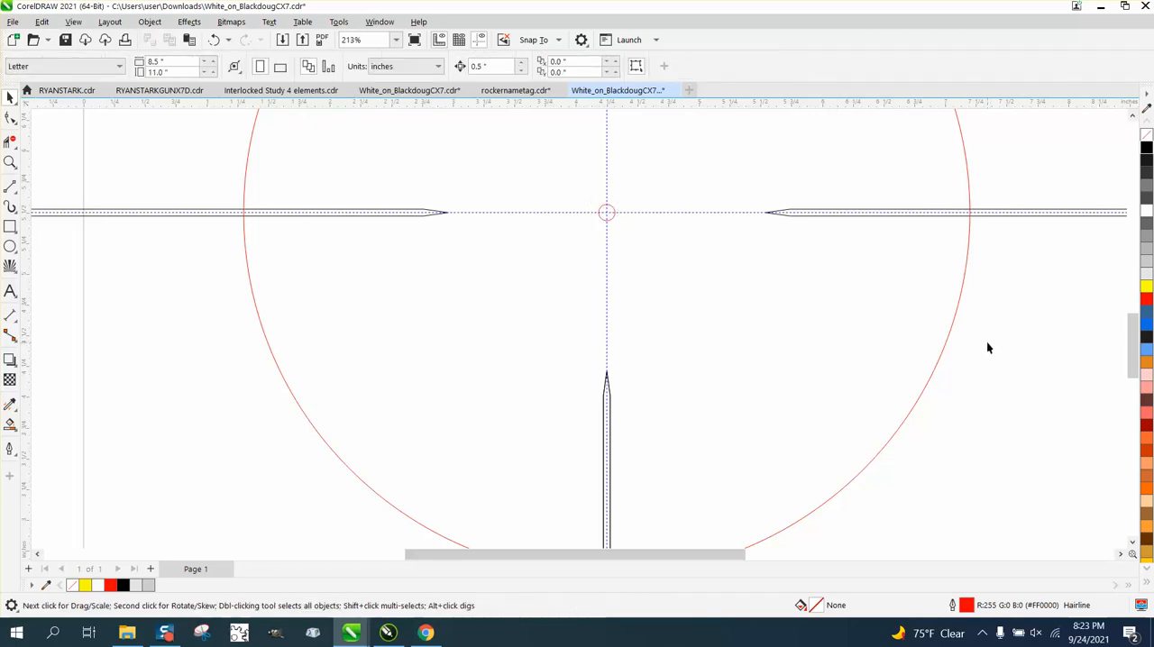
# Step: Try nudging the small circle 0.5 inch left along the horizontal guideline
pyautogui.click(607, 215)
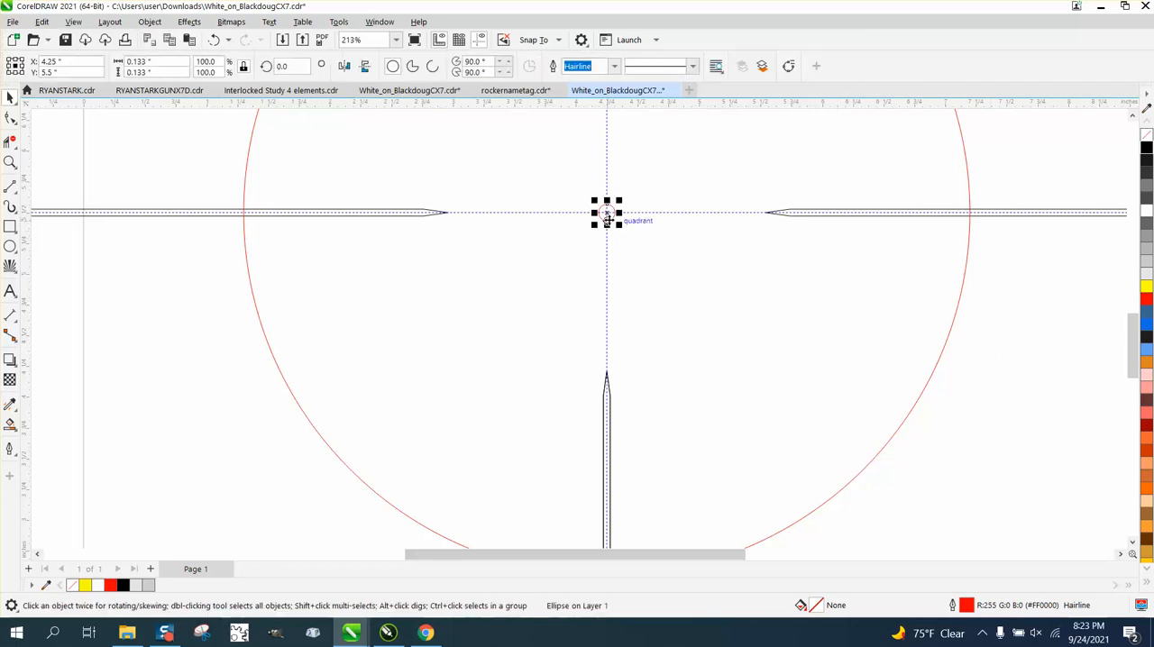
pyautogui.click(332, 133)
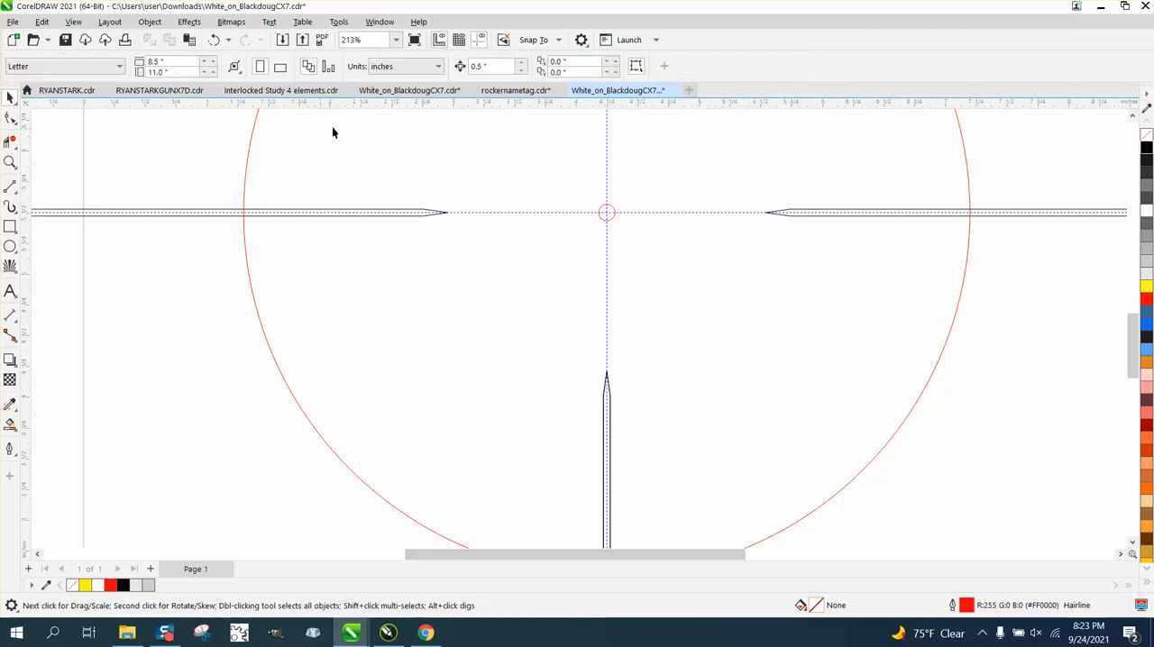
pyautogui.click(610, 219)
pyautogui.press('Left')
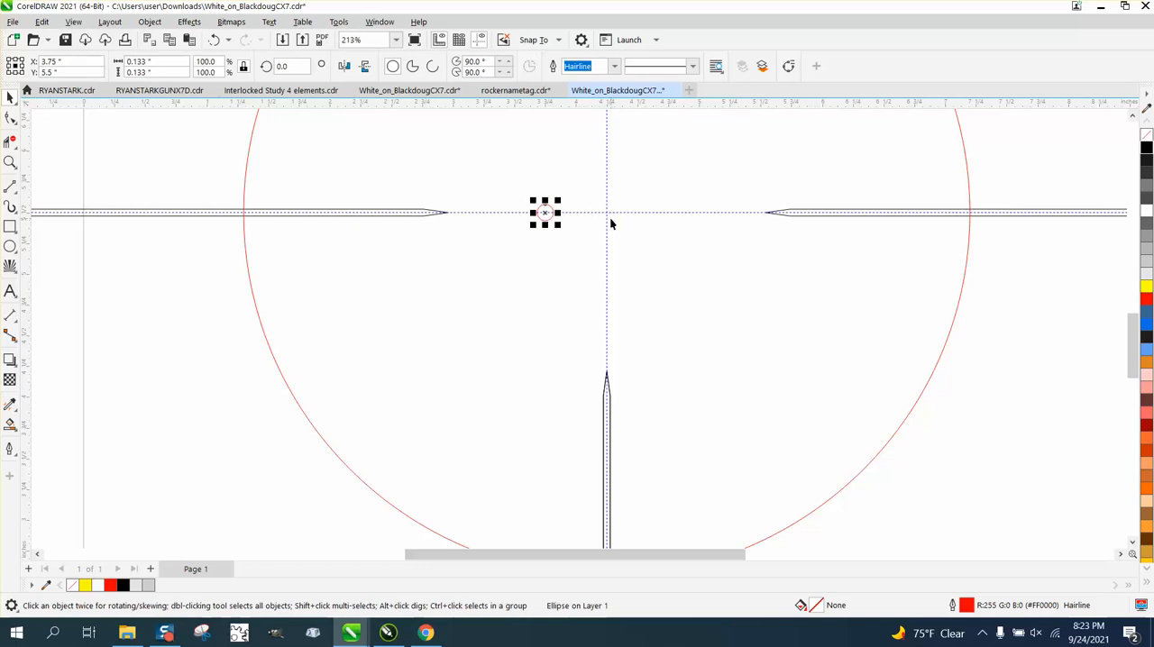
pyautogui.press('Right')
pyautogui.click(206, 158)
# Step: Set the nudge distance to 0.02 inch and undo the accidental shift of the large circle
pyautogui.click(491, 66)
pyautogui.write('.02')
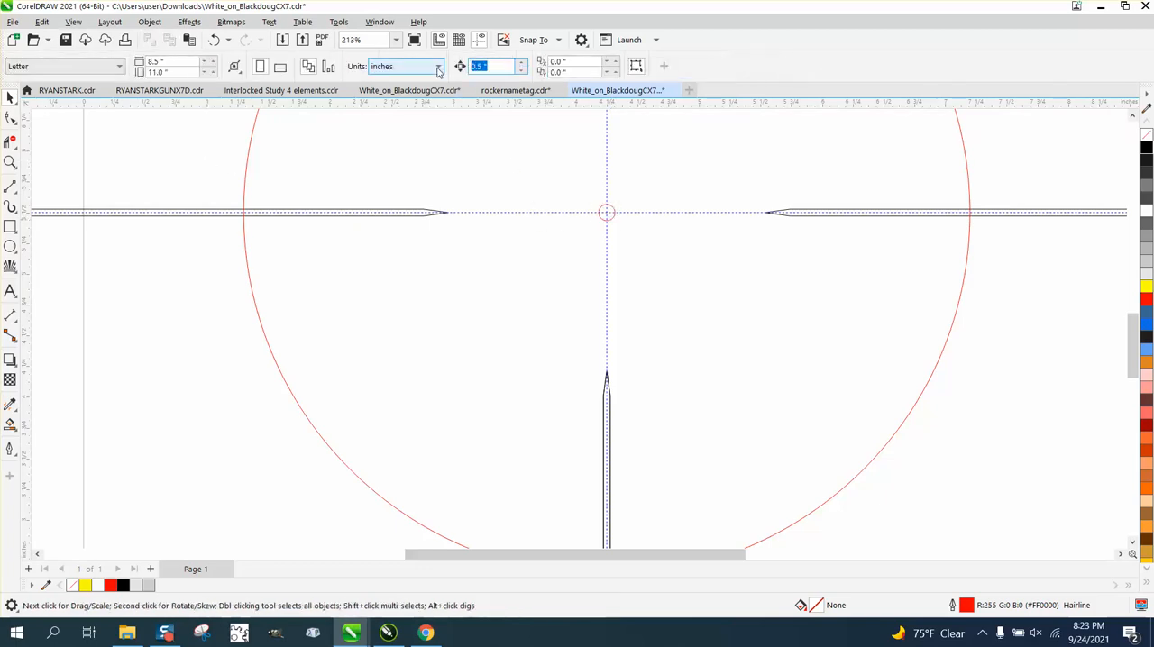
pyautogui.click(584, 208)
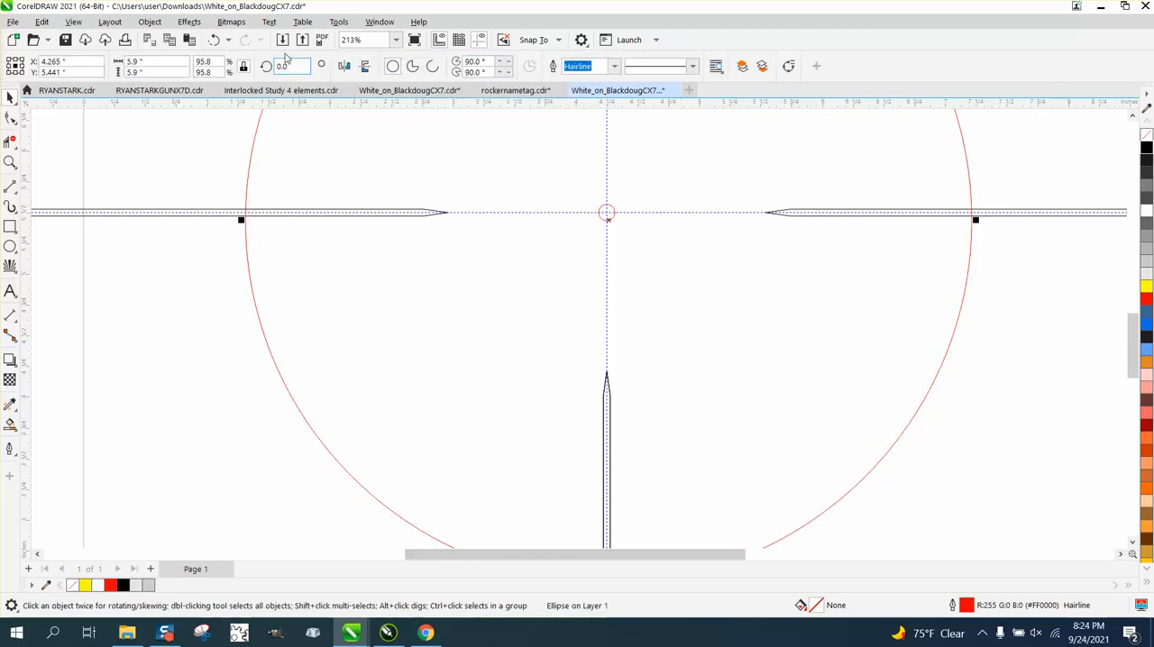
pyautogui.click(214, 39)
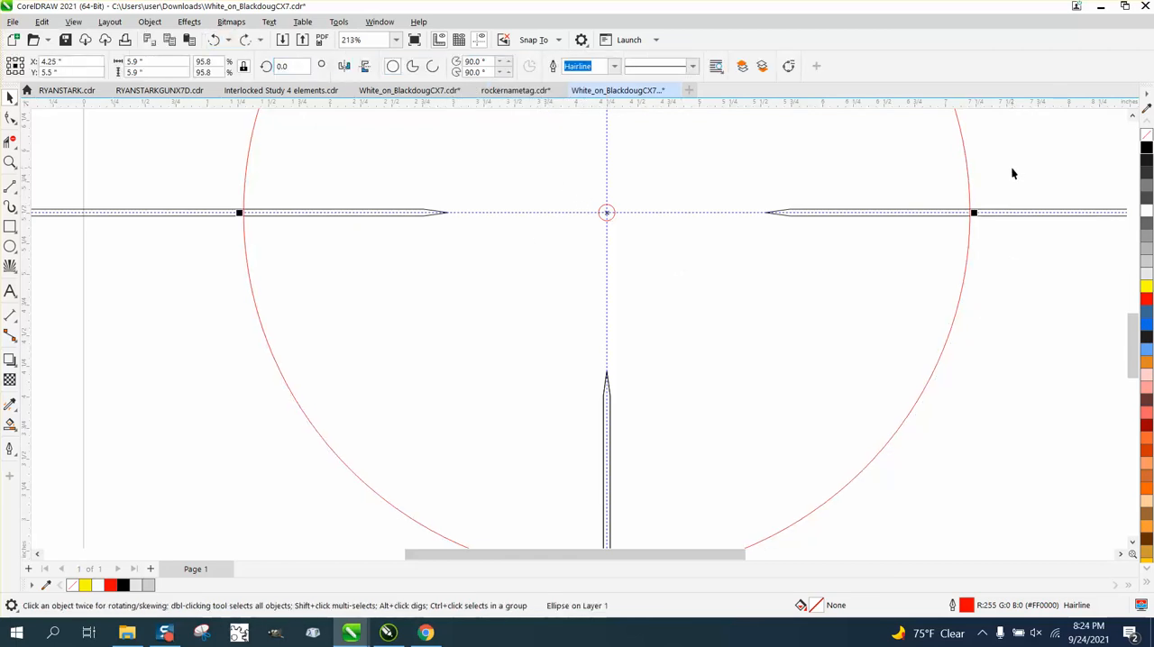
# Step: Nudge the small circle 0.2 inch left of the crosshair center along the horizontal guideline, in 0.02-inch increments
pyautogui.moveTo(1012, 170); pyautogui.dragTo(593, 301)
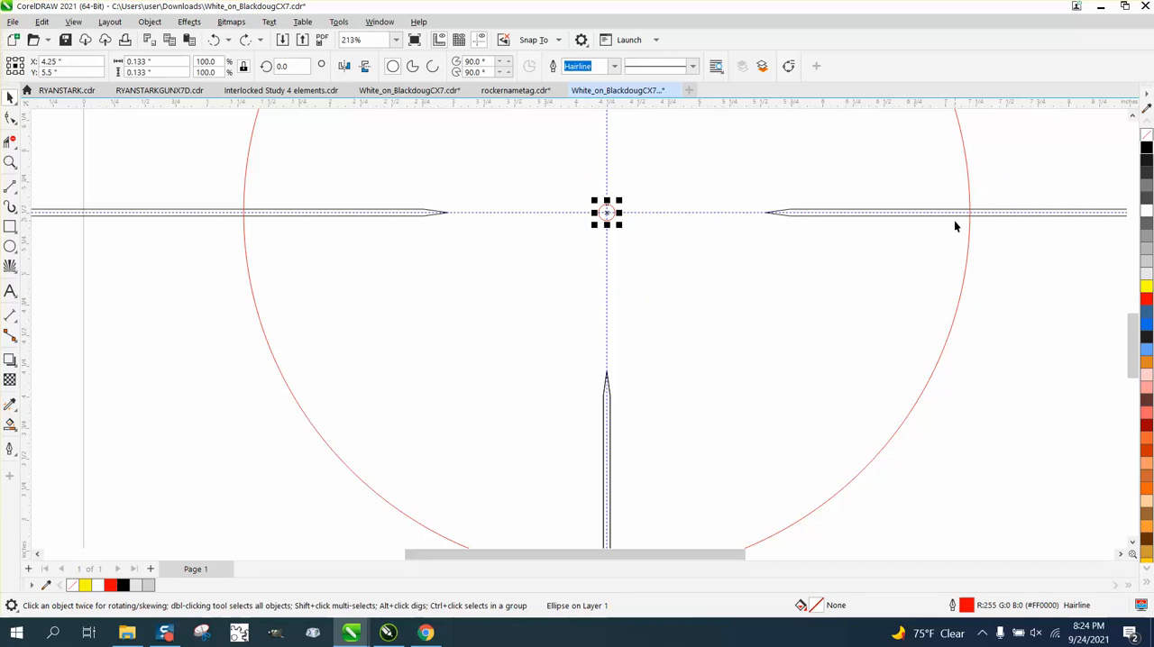
pyautogui.press('Left')
pyautogui.press('Left')
pyautogui.press('Left')
pyautogui.press('Left')
pyautogui.press('Left')
pyautogui.press('Left')
pyautogui.press('Left')
pyautogui.press('Left')
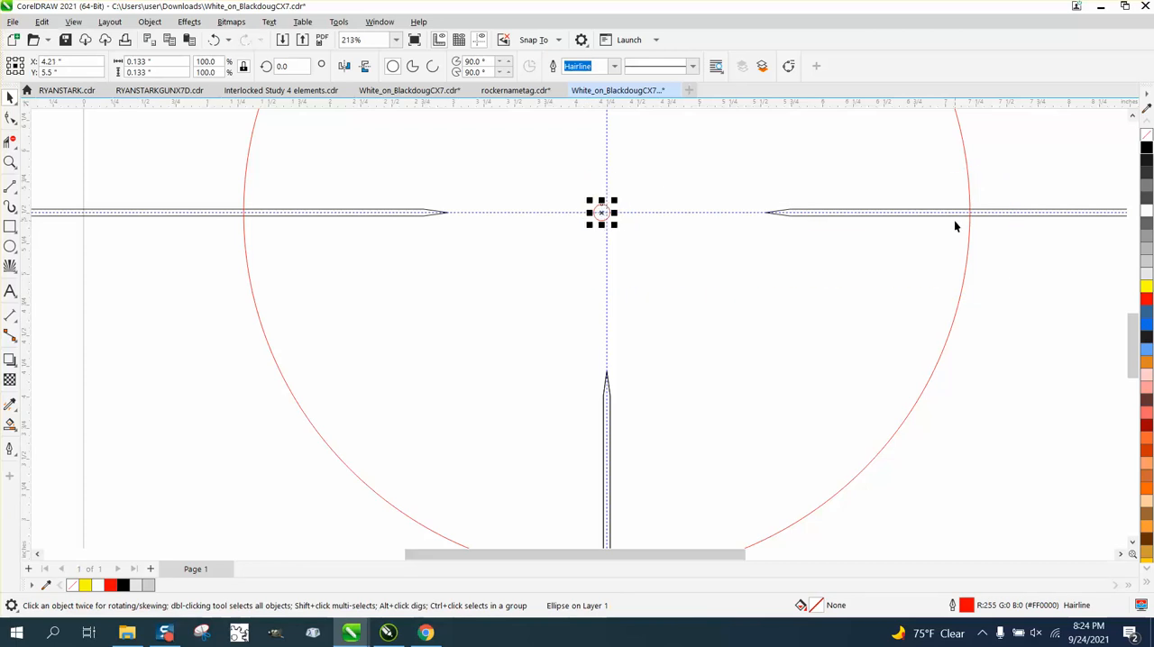
pyautogui.press('Left')
pyautogui.press('Left')
pyautogui.press('Left')
pyautogui.press('Left')
pyautogui.press('Left')
pyautogui.press('Left')
pyautogui.press('Left')
pyautogui.press('Left')
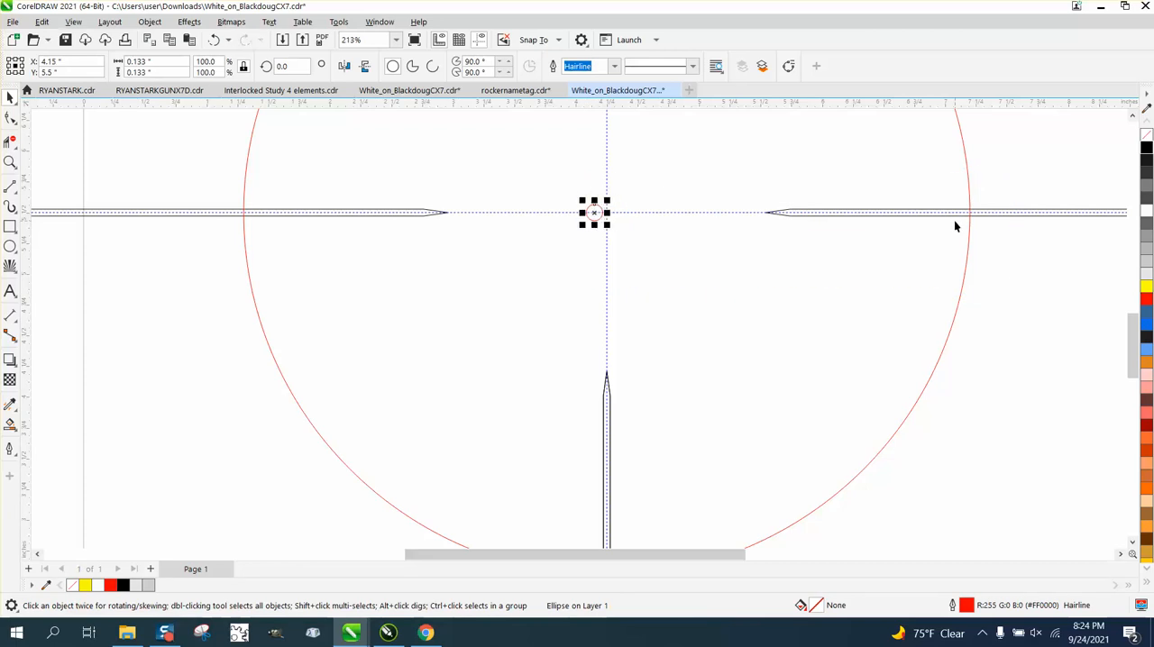
pyautogui.press('Right')
pyautogui.press('Right')
pyautogui.press('Right')
pyautogui.press('Right')
pyautogui.press('Right')
pyautogui.press('Right')
pyautogui.press('Right')
pyautogui.press('Right')
pyautogui.press('Right')
pyautogui.press('Right')
pyautogui.press('Right')
pyautogui.press('Right')
pyautogui.press('Right')
pyautogui.press('Right')
pyautogui.press('Right')
pyautogui.press('Right')
pyautogui.press('Left')
pyautogui.press('Left')
pyautogui.press('Left')
pyautogui.press('Left')
pyautogui.press('Left')
pyautogui.press('Left')
pyautogui.press('Left')
pyautogui.press('Left')
pyautogui.press('Left')
pyautogui.press('Left')
pyautogui.press('Left')
pyautogui.press('Left')
pyautogui.press('Left')
pyautogui.press('Left')
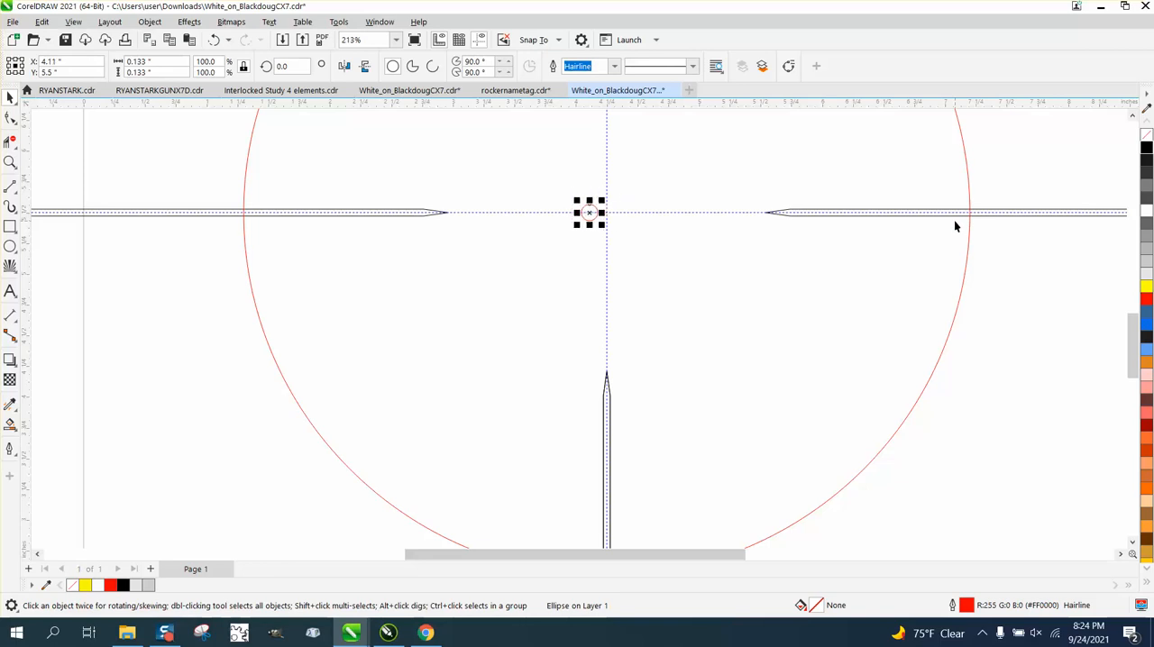
pyautogui.press('Left')
pyautogui.press('Left')
pyautogui.press('Left')
pyautogui.press('Left')
pyautogui.press('Left')
pyautogui.press('Left')
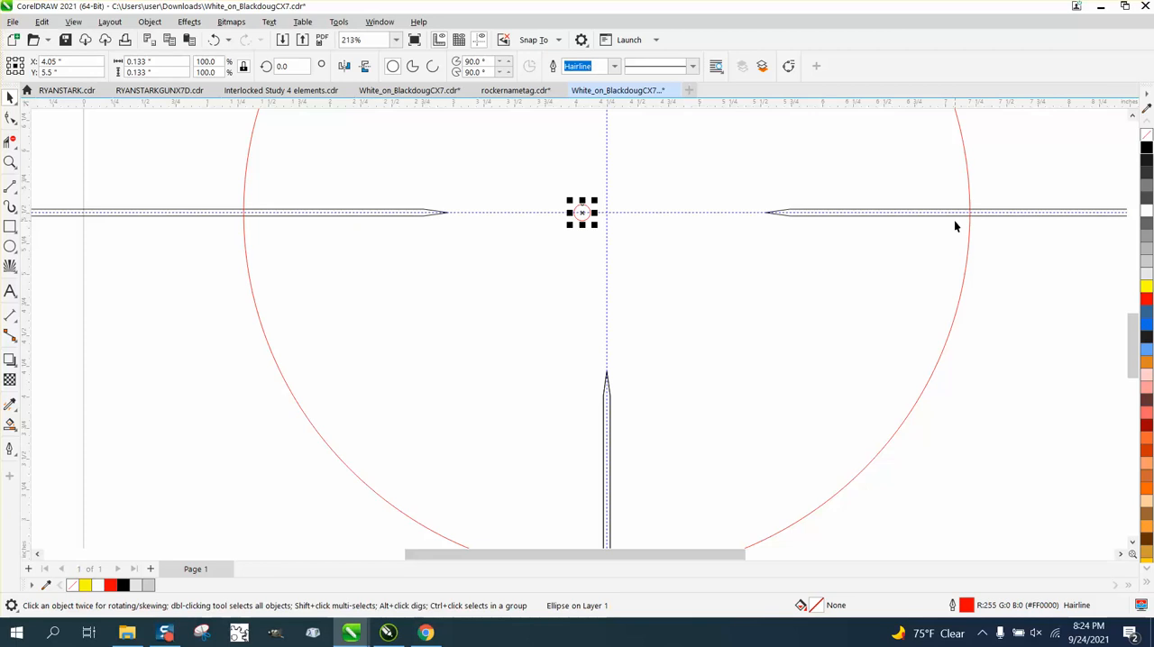
# Step: Place a copy of the small circle on the left bar's tip and nudge it 0.2 inch to the right
pyautogui.moveTo(582, 213); pyautogui.dragTo(448, 212)
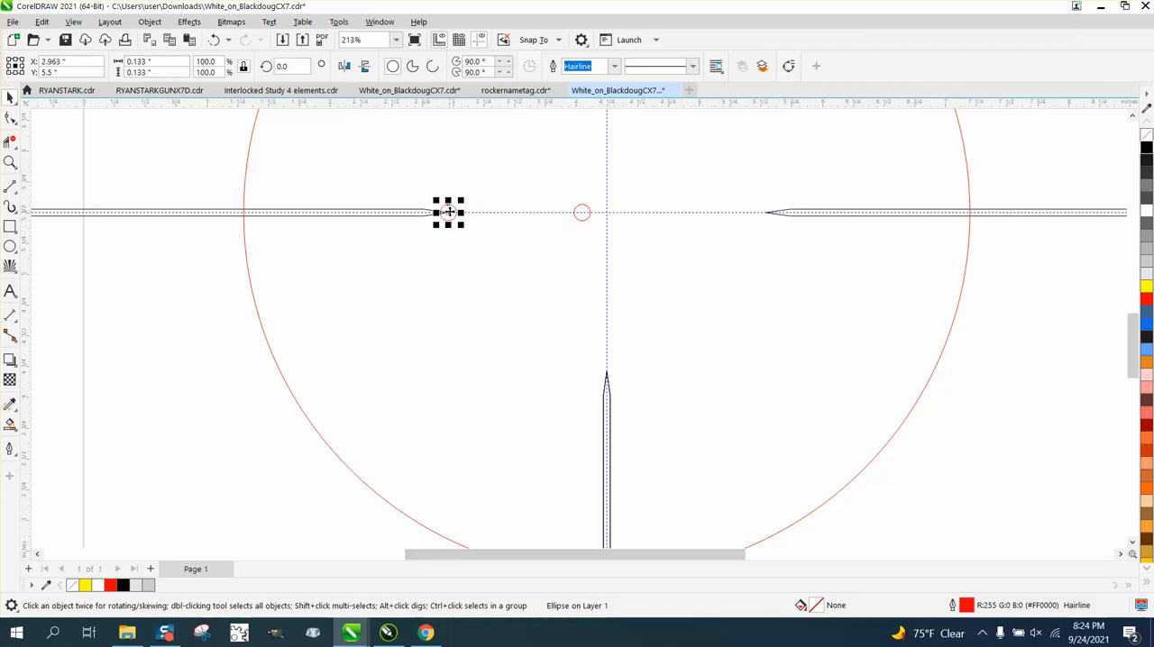
pyautogui.press('Right')
pyautogui.press('Right')
pyautogui.press('Right')
pyautogui.press('Right')
pyautogui.press('Right')
pyautogui.press('Right')
pyautogui.press('Right')
pyautogui.press('Right')
pyautogui.press('Right')
pyautogui.press('Right')
pyautogui.press('Right')
pyautogui.press('Right')
pyautogui.press('Right')
pyautogui.press('Right')
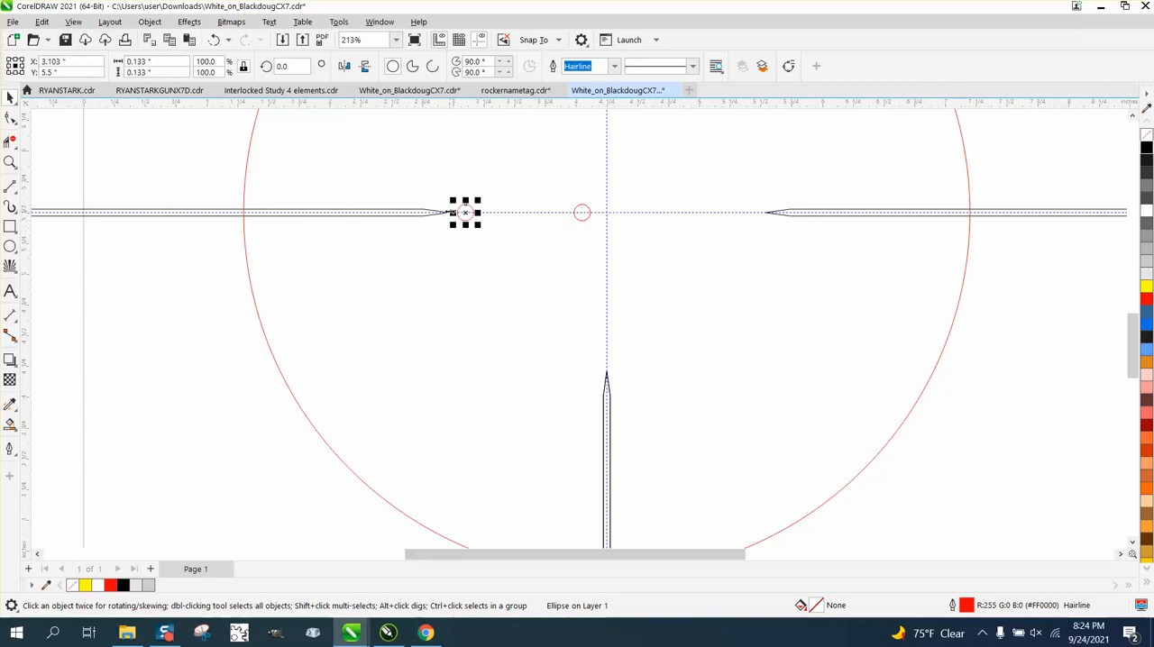
pyautogui.press('Right')
pyautogui.press('Right')
pyautogui.press('Right')
pyautogui.press('Right')
pyautogui.press('Right')
pyautogui.press('Right')
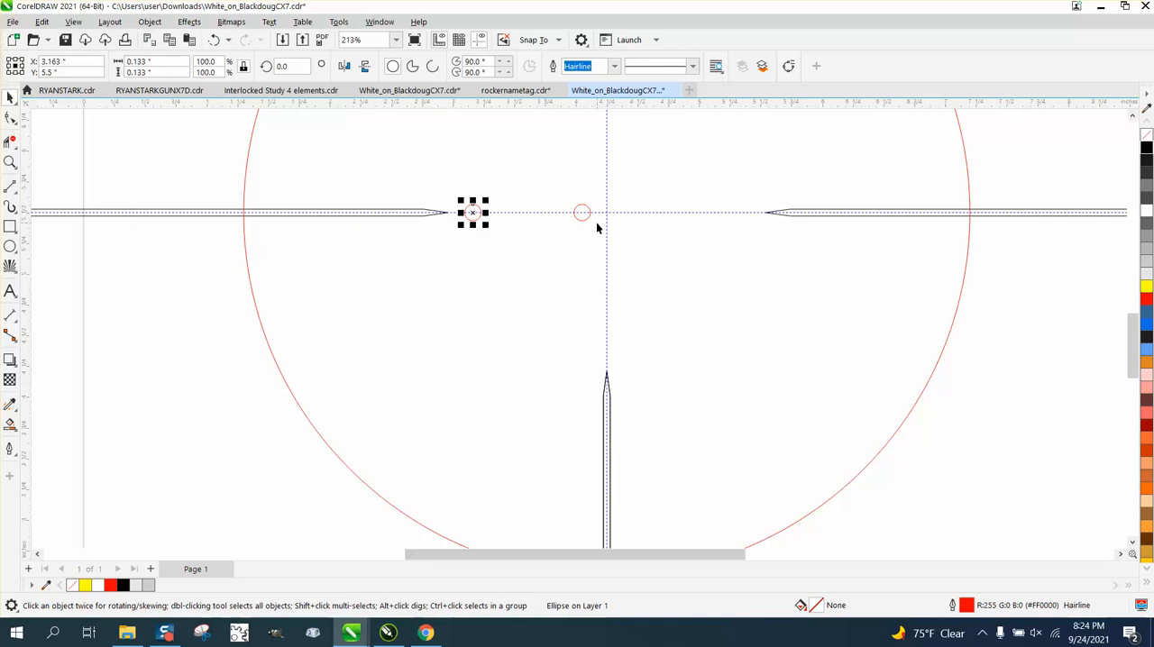
# Step: Blend the two small circles with 2 intermediate steps to make an evenly spaced row of dots
pyautogui.moveTo(201, 164); pyautogui.dragTo(626, 267)
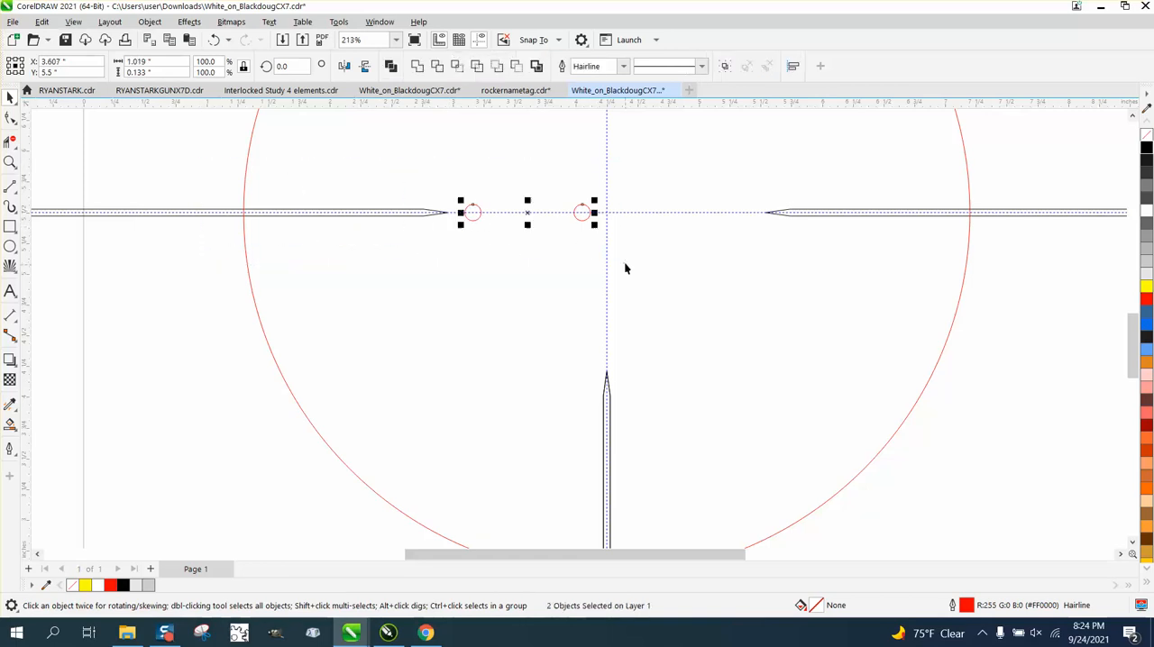
pyautogui.click(189, 22)
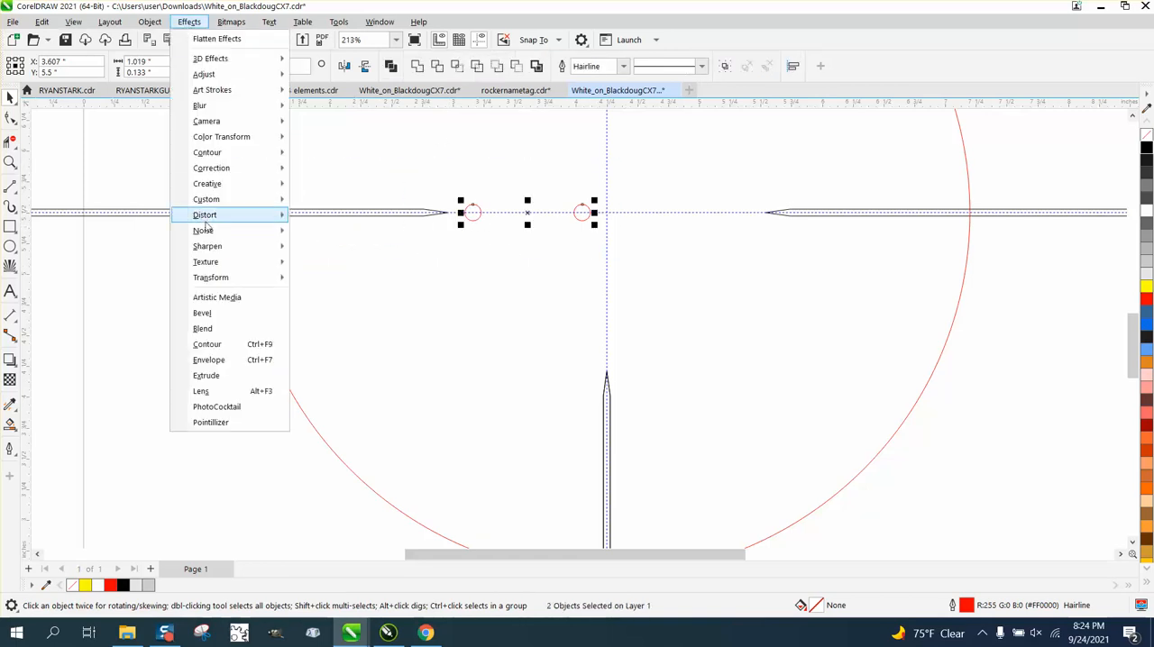
pyautogui.click(204, 328)
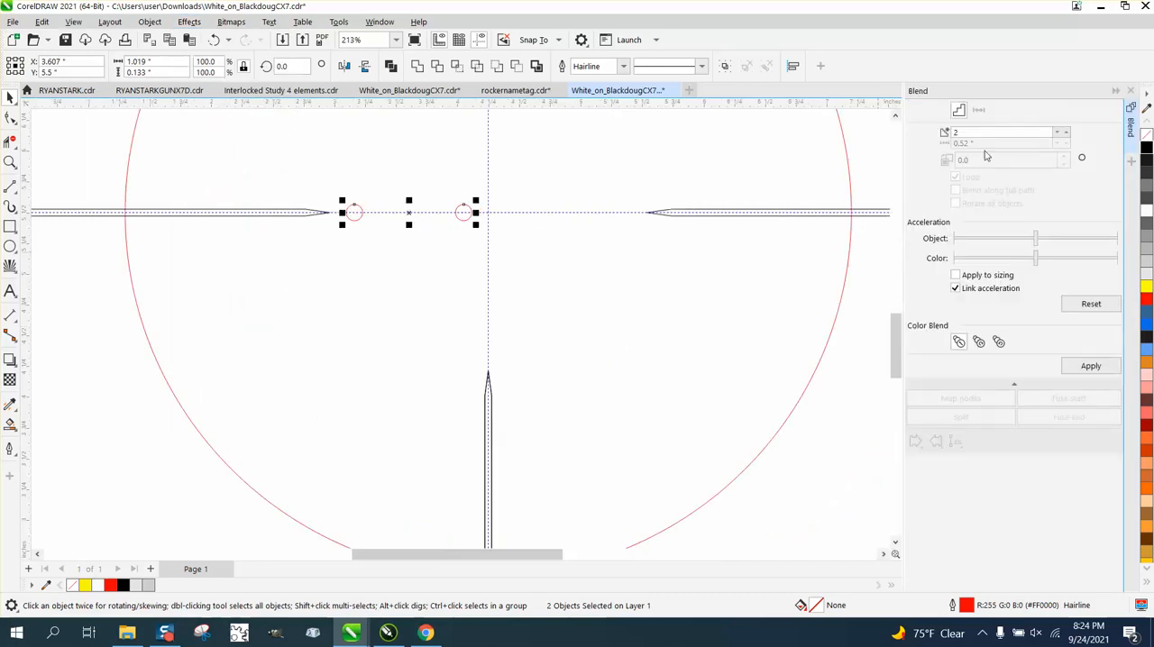
pyautogui.click(1091, 366)
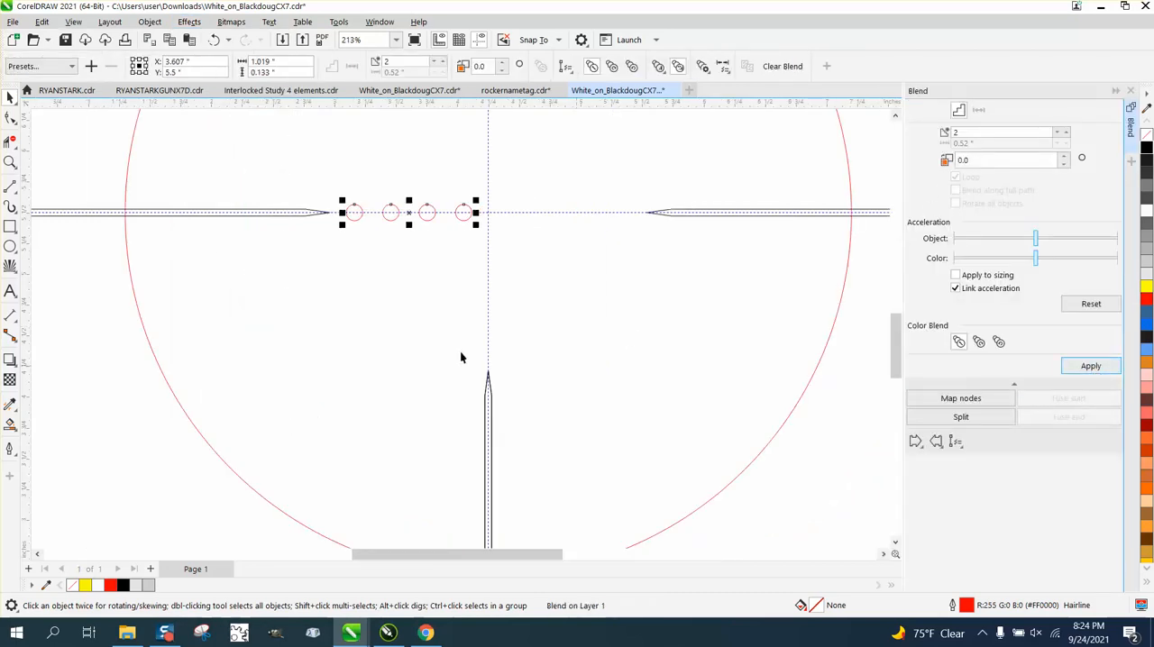
# Step: Break the dot blend apart and group all the resulting circles together
pyautogui.click(39, 171)
pyautogui.moveTo(110, 152); pyautogui.dragTo(500, 279)
pyautogui.click(150, 22)
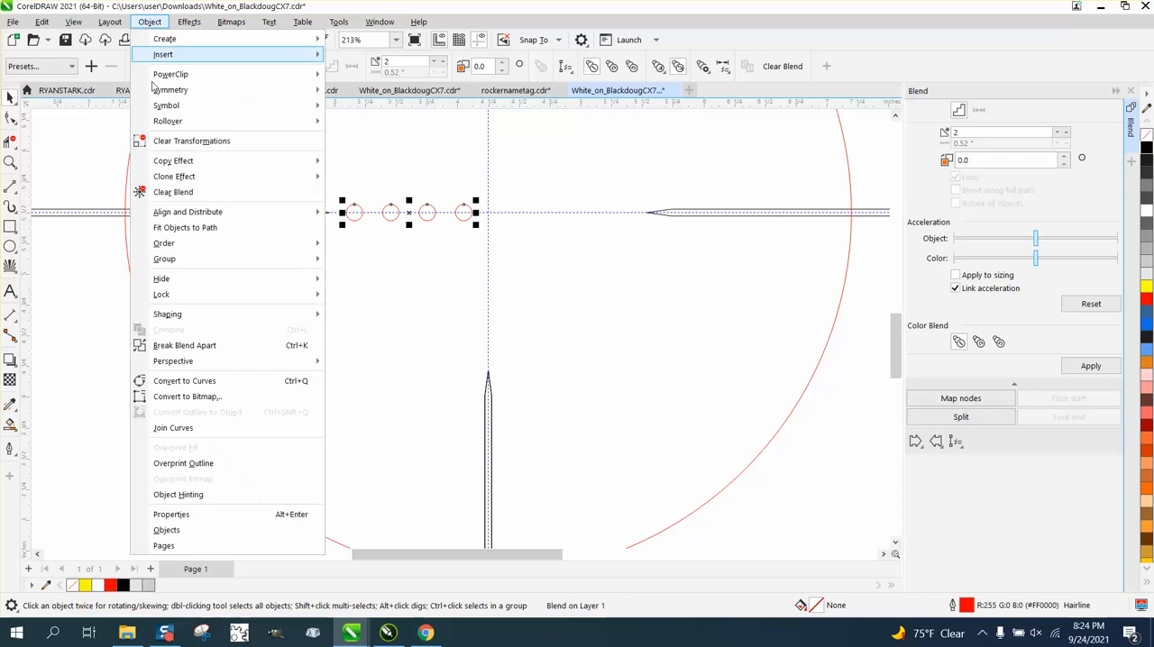
pyautogui.click(210, 345)
pyautogui.moveTo(489, 259); pyautogui.dragTo(489, 259)
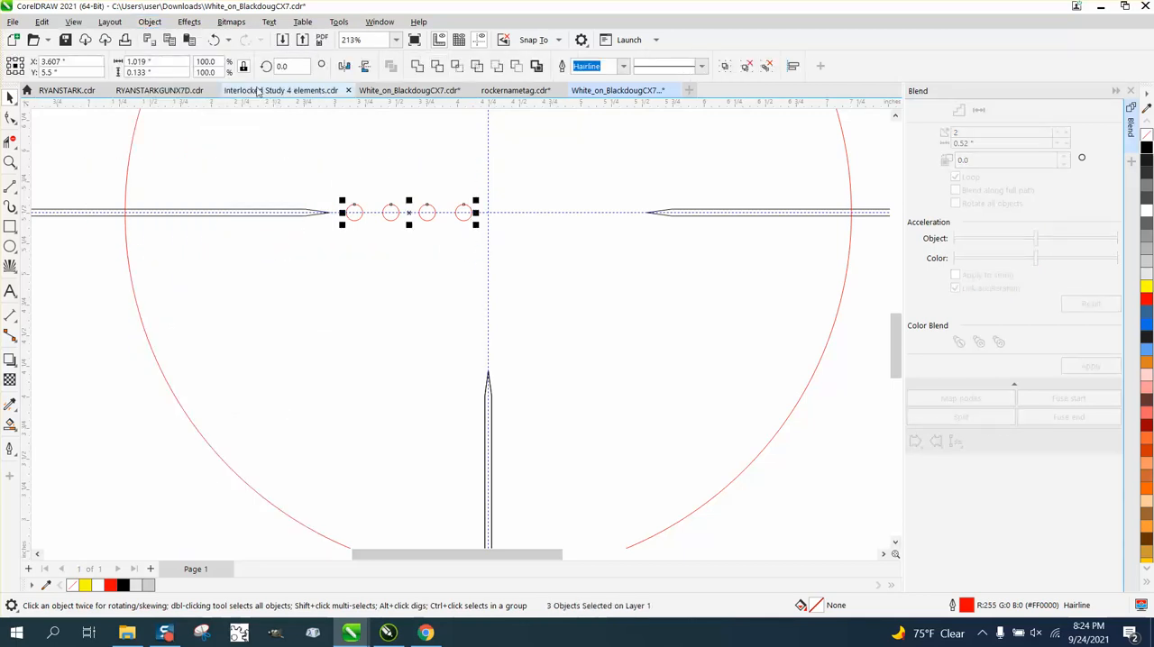
pyautogui.click(150, 22)
pyautogui.moveTo(241, 268)
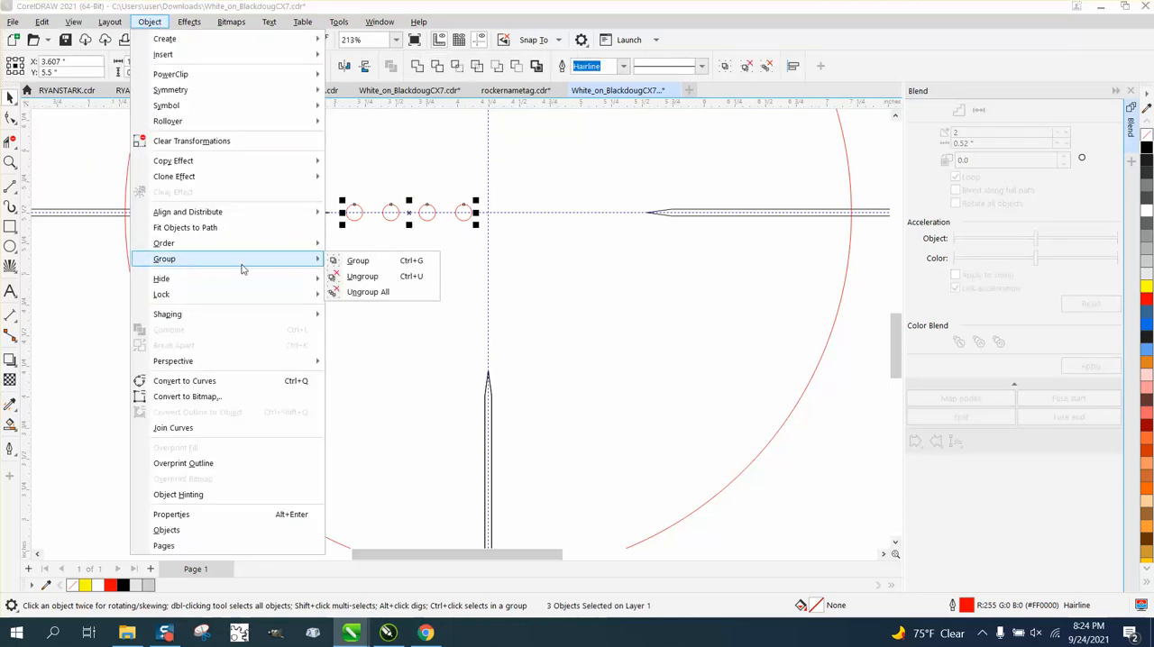
pyautogui.click(376, 265)
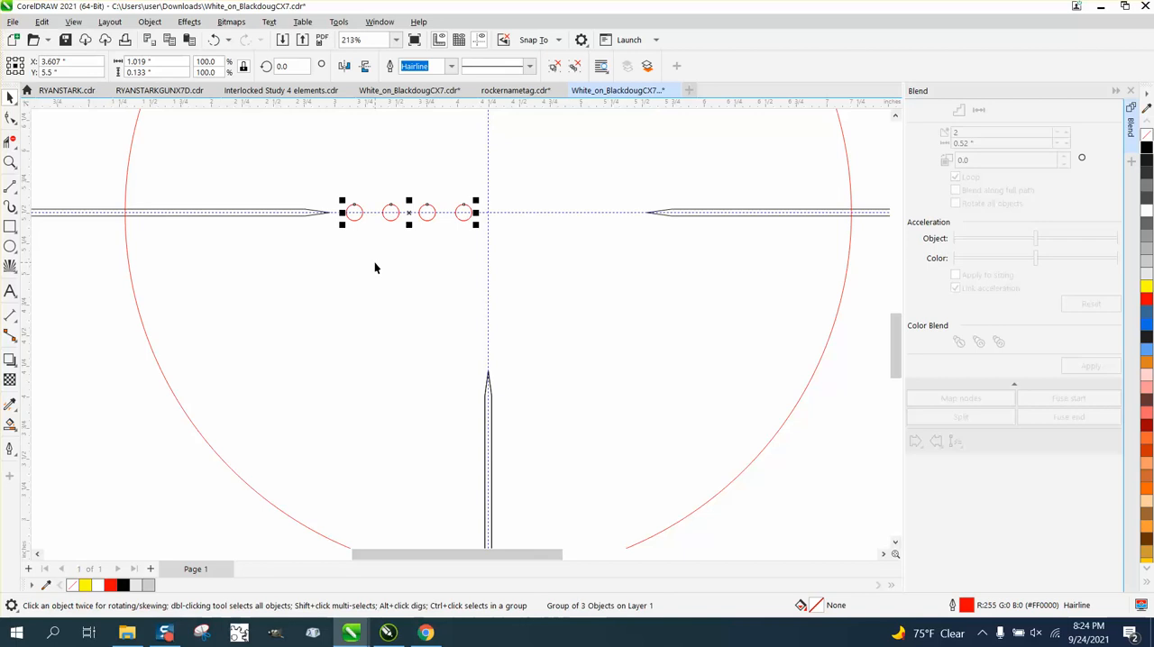
# Step: Move the dot row's rotation center to the crosshair center and make three copies rotated at 90° intervals around it
pyautogui.click(408, 213)
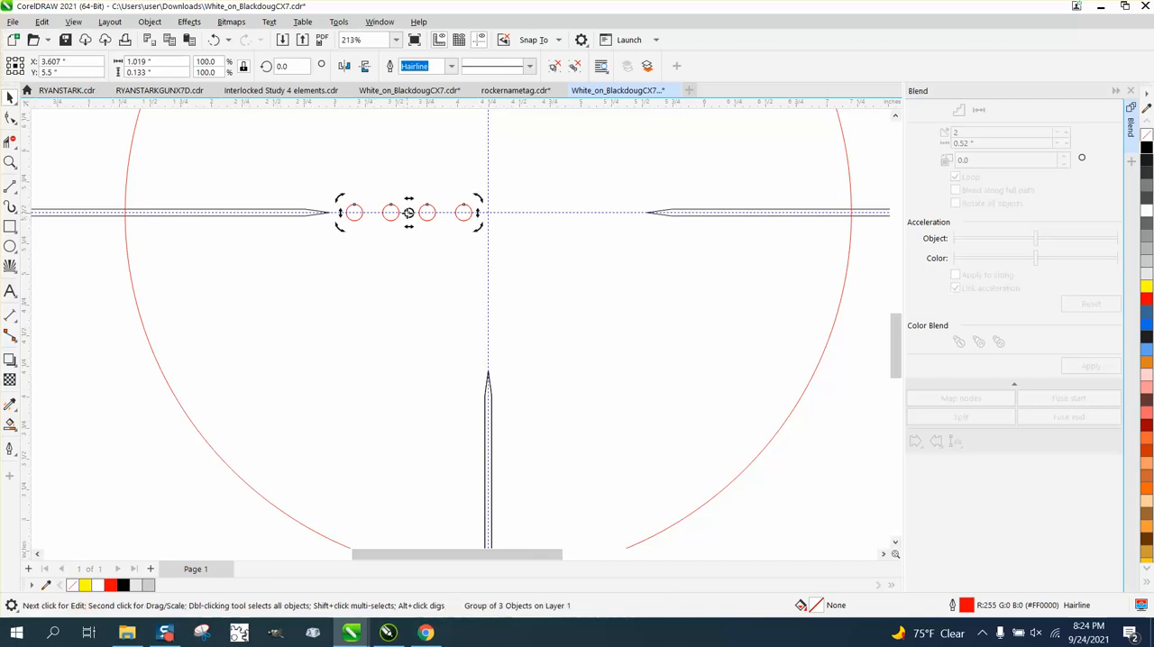
pyautogui.moveTo(408, 213); pyautogui.dragTo(482, 213)
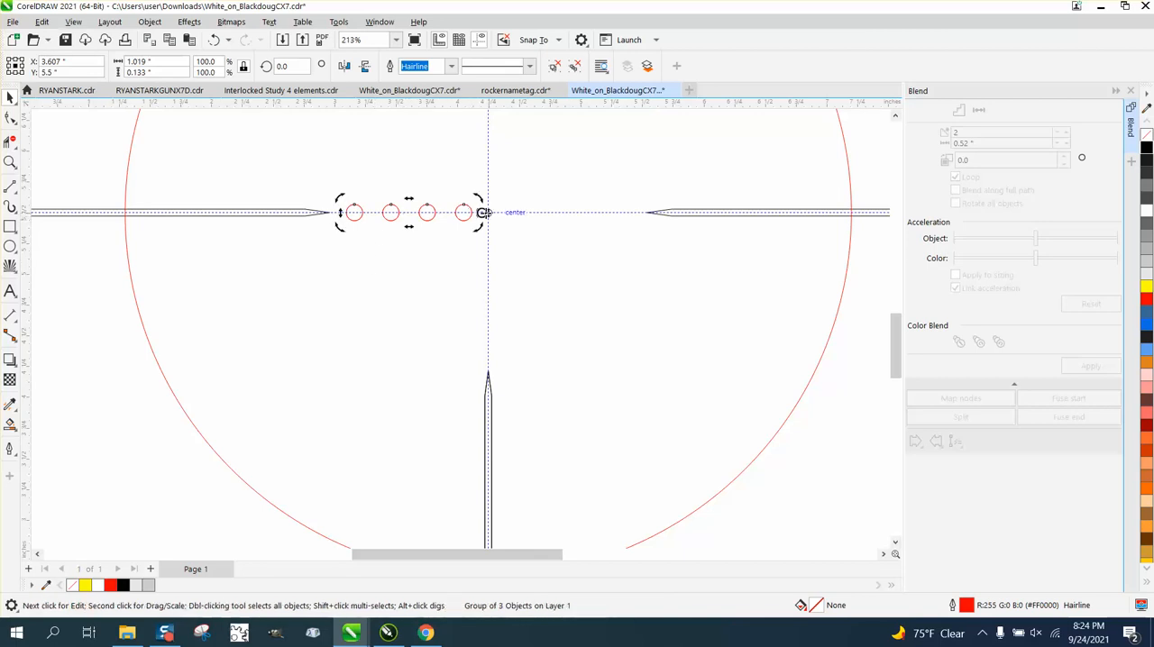
pyautogui.click(427, 220)
pyautogui.click(410, 214)
pyautogui.click(284, 66)
pyautogui.write('90')
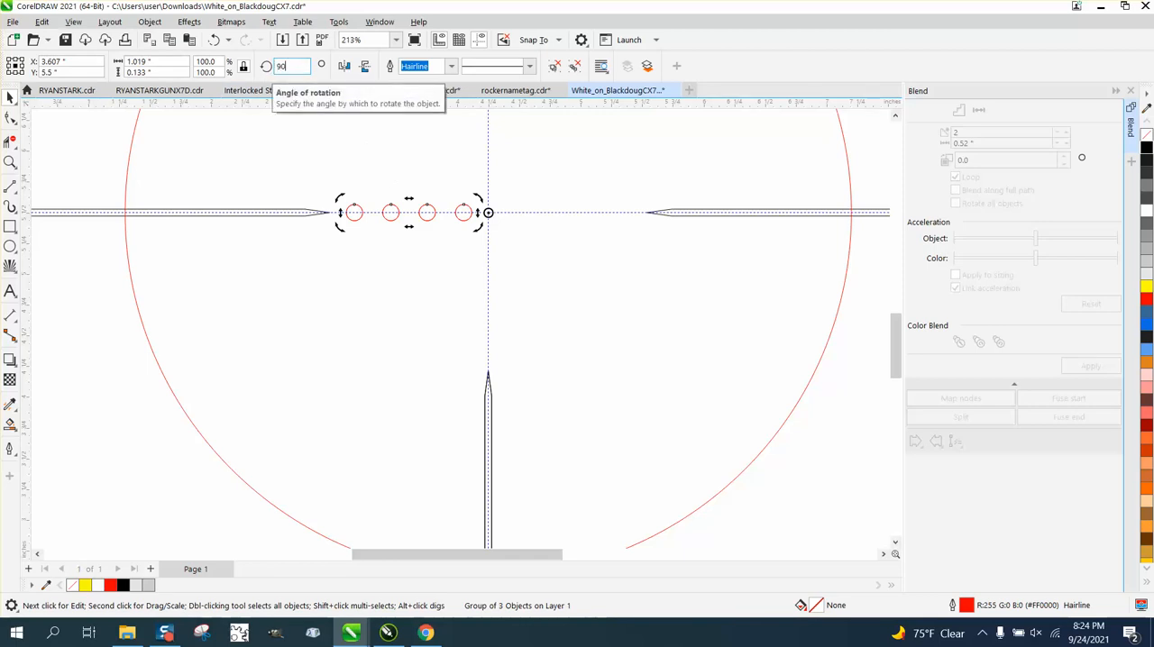
pyautogui.press('Return')
pyautogui.hotkey('ctrl', 'd')
pyautogui.hotkey('ctrl', 'd')
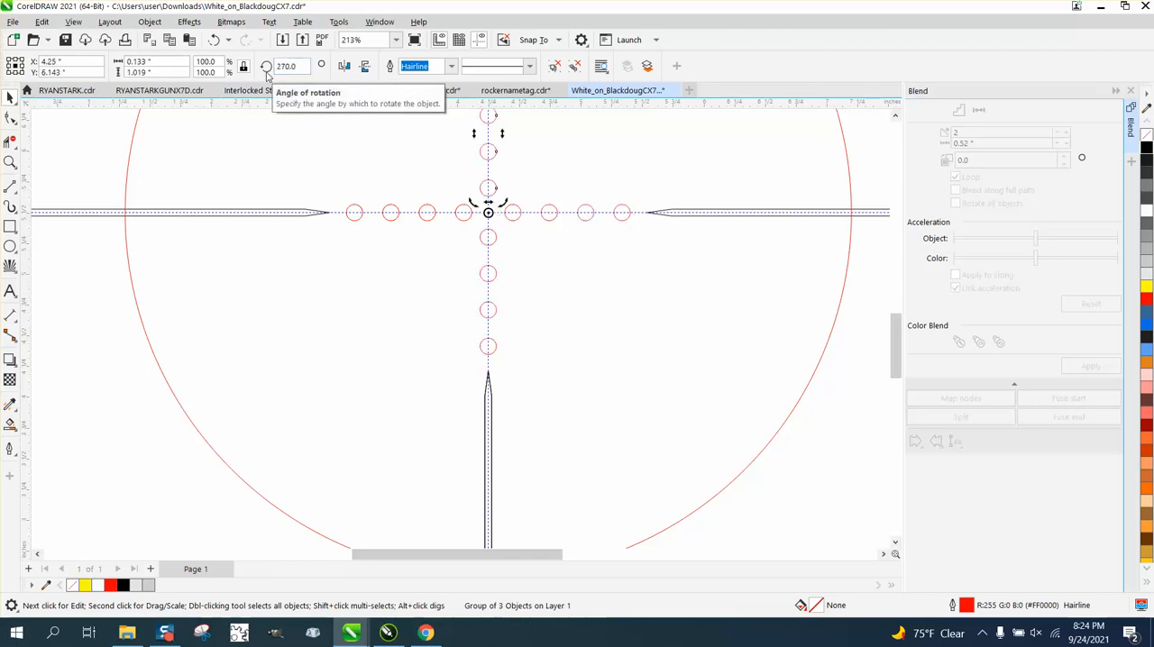
# Step: Set the nudge distance to 10 inches and delete the existing black reticle design to the left of the page
pyautogui.scroll(-3, 542, 237)
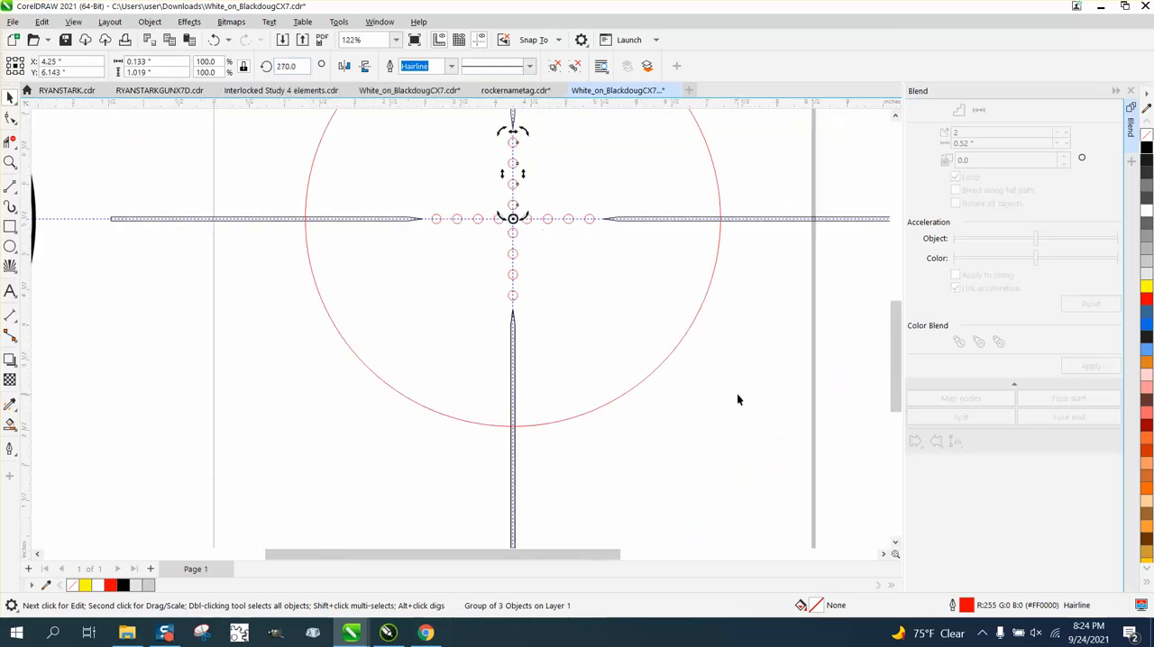
pyautogui.scroll(-2, 737, 399)
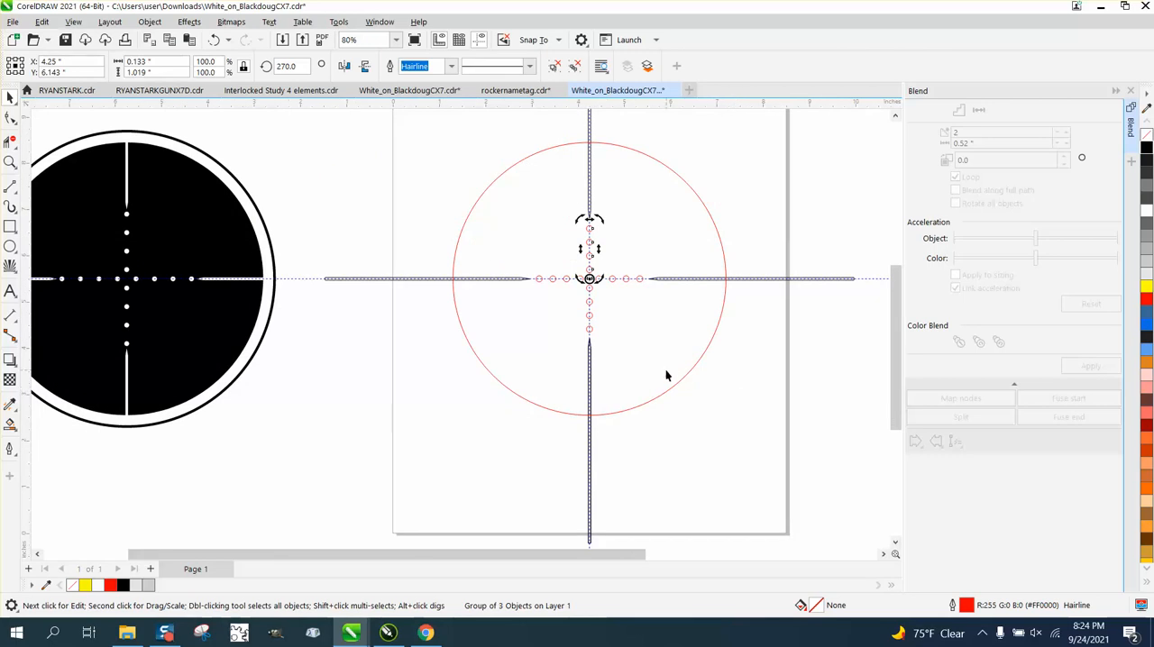
pyautogui.scroll(-1, 630, 371)
pyautogui.click(400, 148)
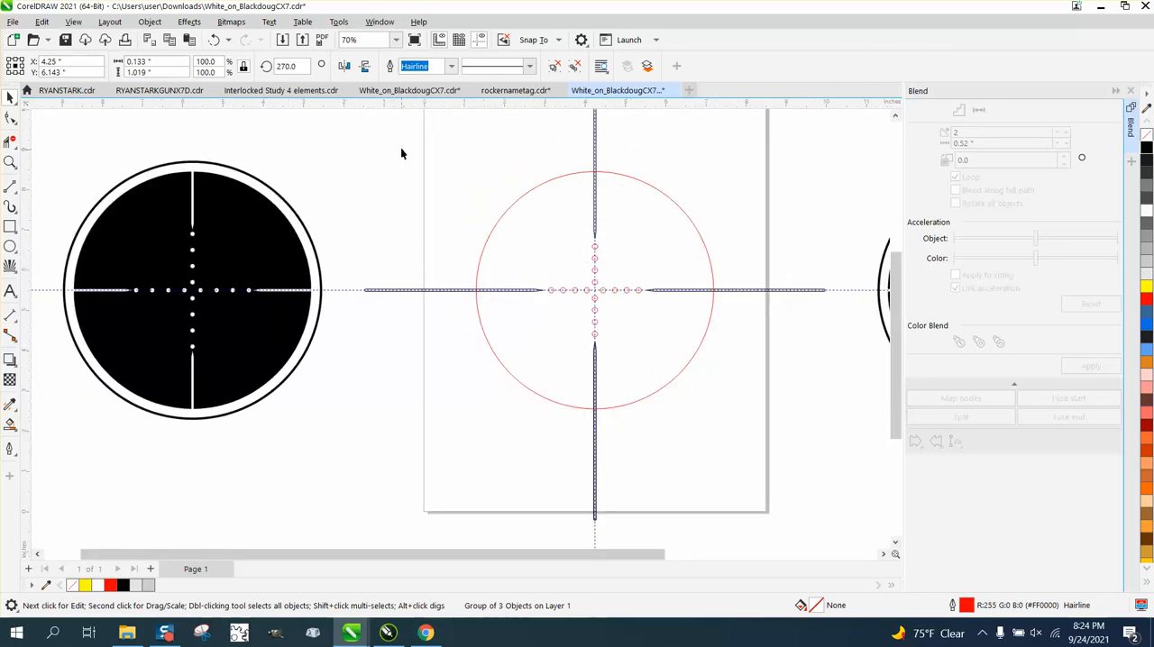
pyautogui.write('10')
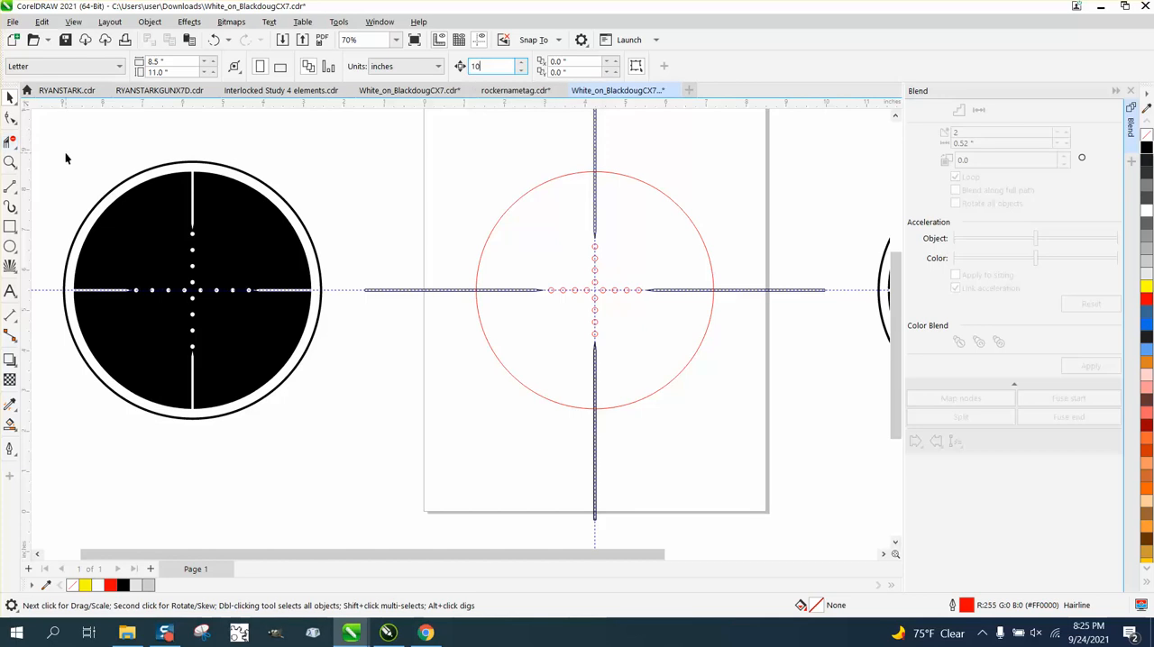
pyautogui.moveTo(51, 146); pyautogui.dragTo(388, 470)
pyautogui.press('Delete')
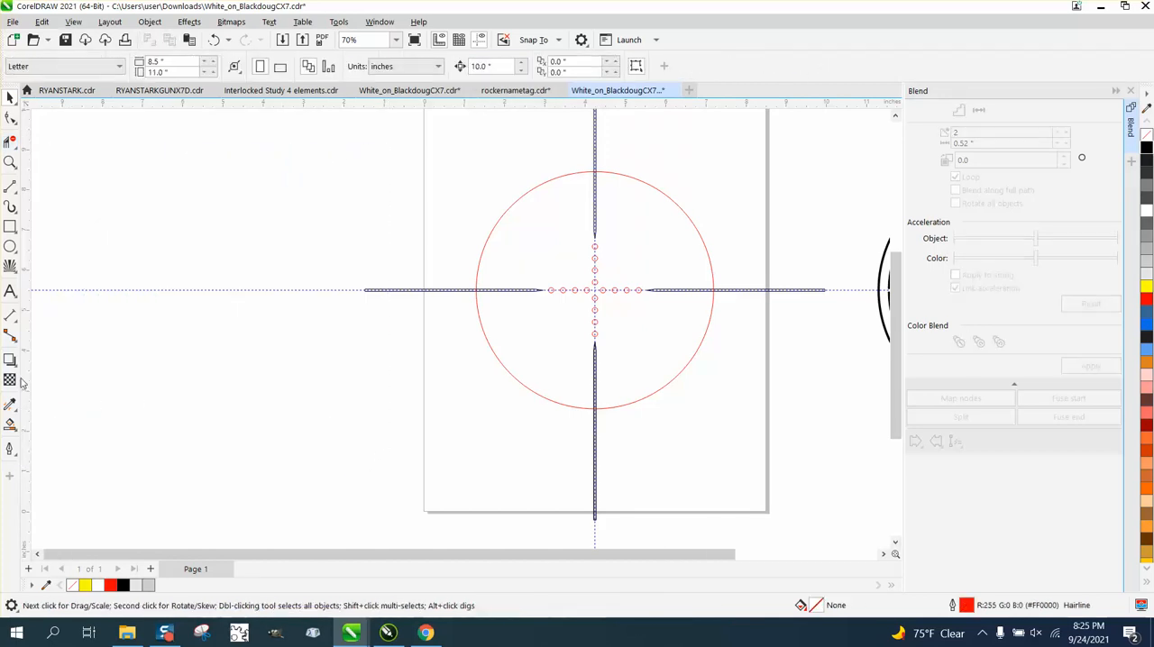
# Step: Smart Fill the circle area around the bars and dots in black without outline, and nudge the resulting shape 10 inches left
pyautogui.click(10, 424)
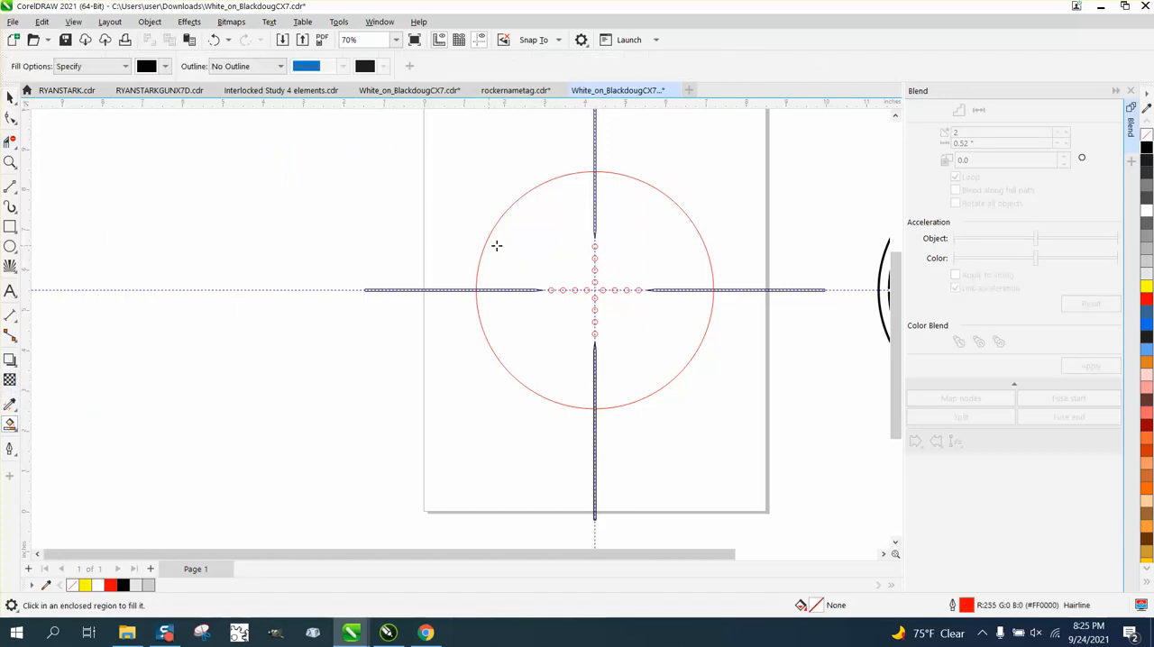
pyautogui.click(524, 245)
pyautogui.press('Left')
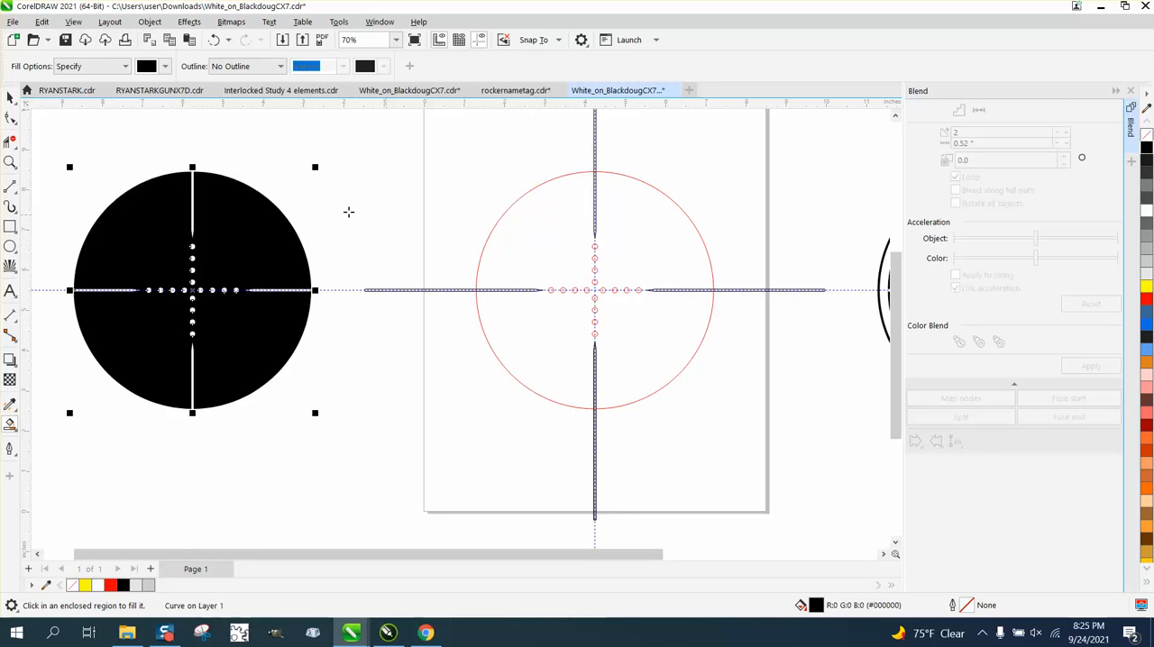
pyautogui.press('space')
pyautogui.click(10, 96)
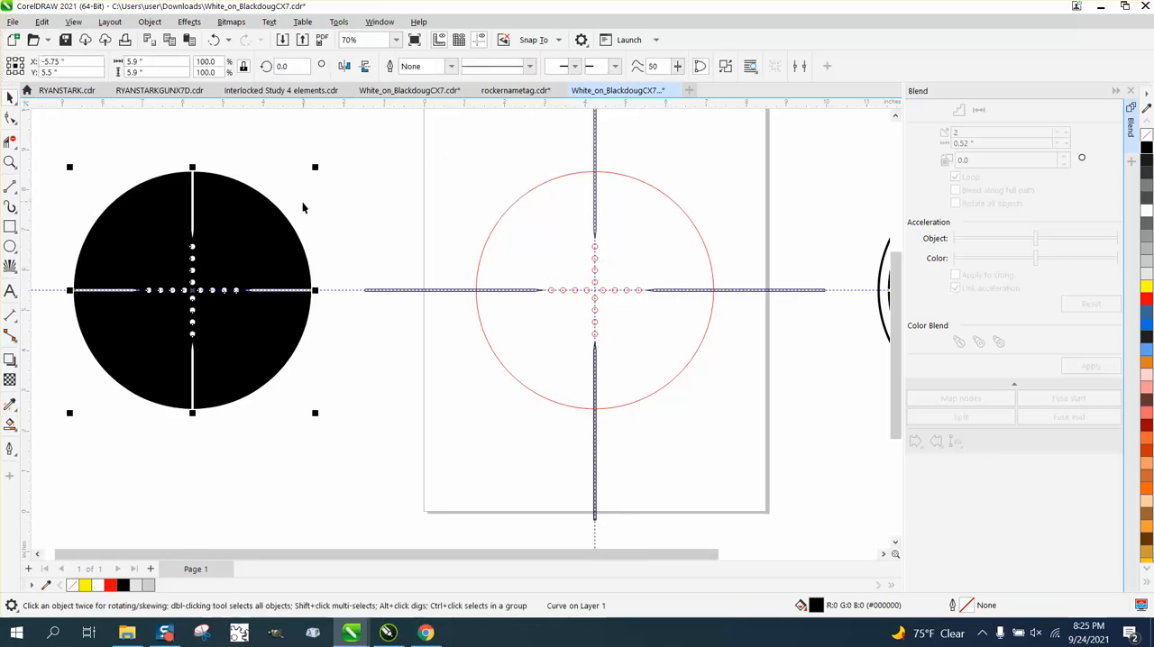
# Step: Delete the original construction circle, dot rows and all four crosshair bars from the page
pyautogui.scroll(-1, 304, 204)
pyautogui.scroll(-1, 357, 144)
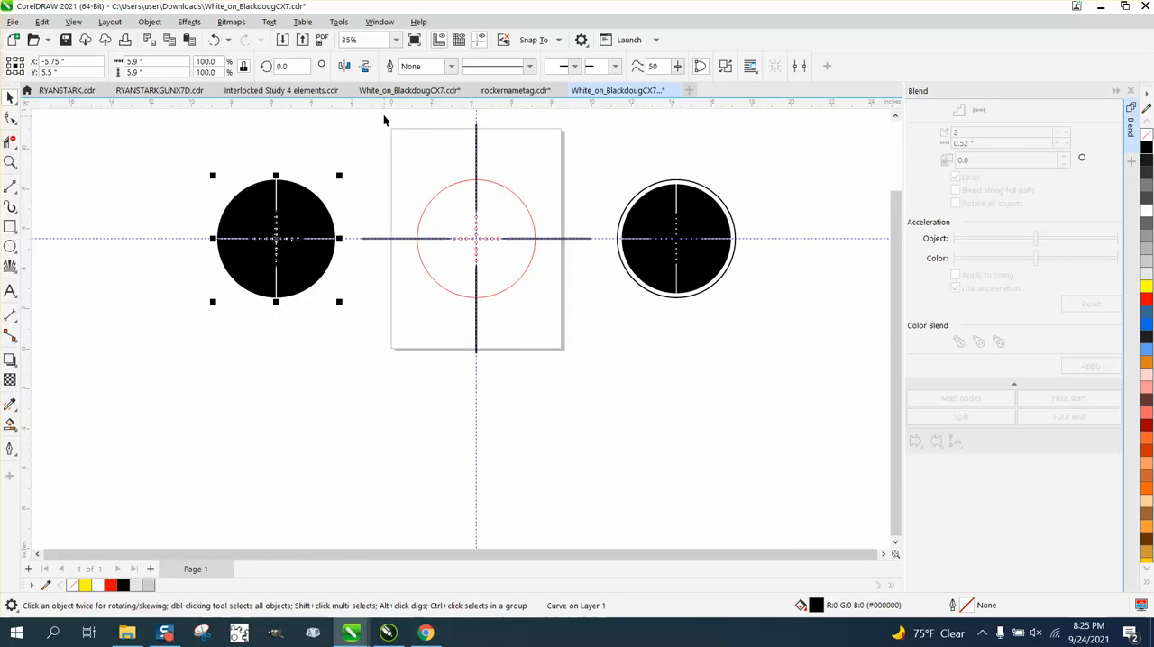
pyautogui.moveTo(385, 116); pyautogui.dragTo(600, 379)
pyautogui.press('Delete')
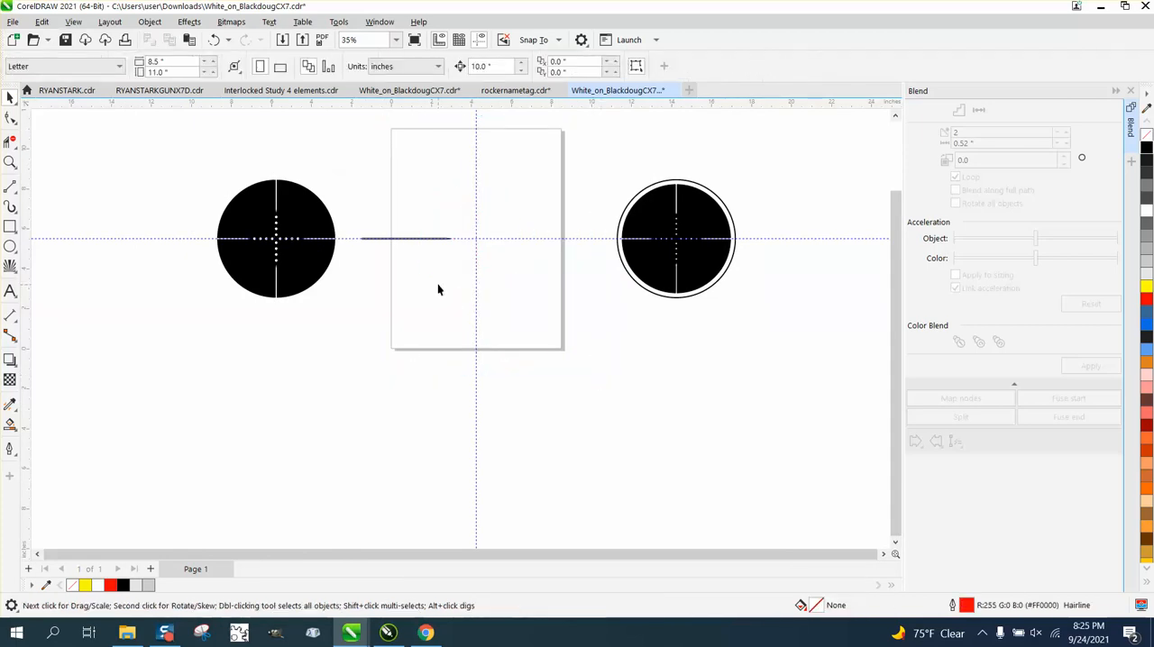
pyautogui.click(423, 239)
pyautogui.press('Delete')
# Step: Delete the vertical and horizontal guidelines and center the black filled reticle on the page
pyautogui.click(478, 241)
pyautogui.press('Delete')
pyautogui.click(477, 239)
pyautogui.press('Delete')
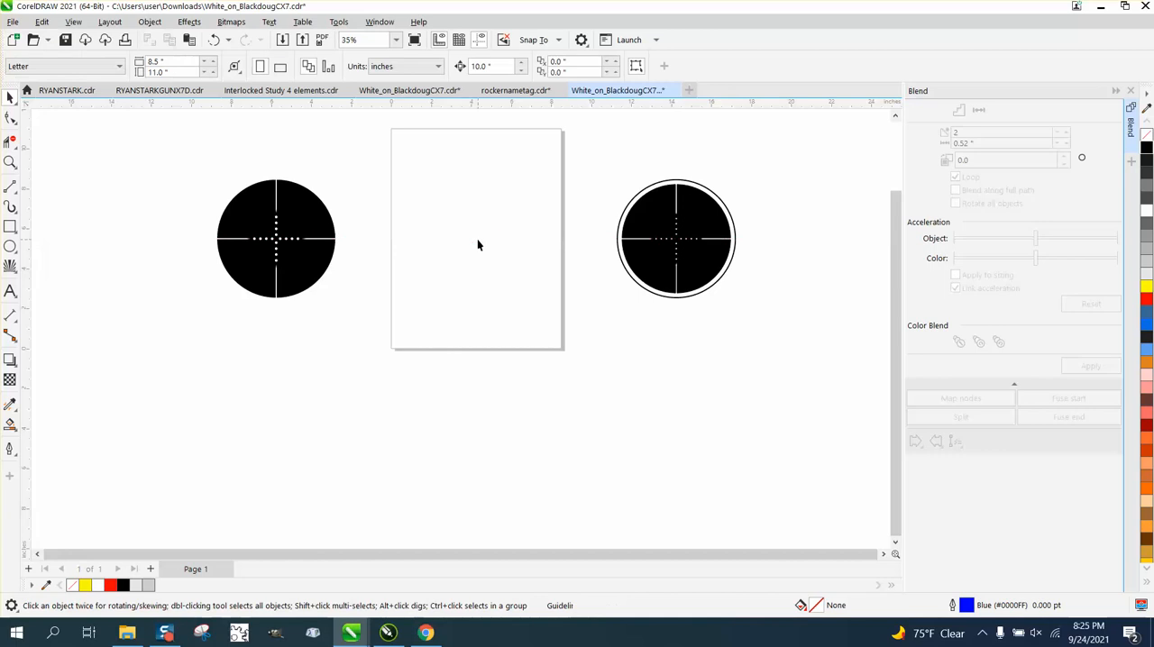
pyautogui.moveTo(353, 321); pyautogui.dragTo(425, 360)
pyautogui.press('p')
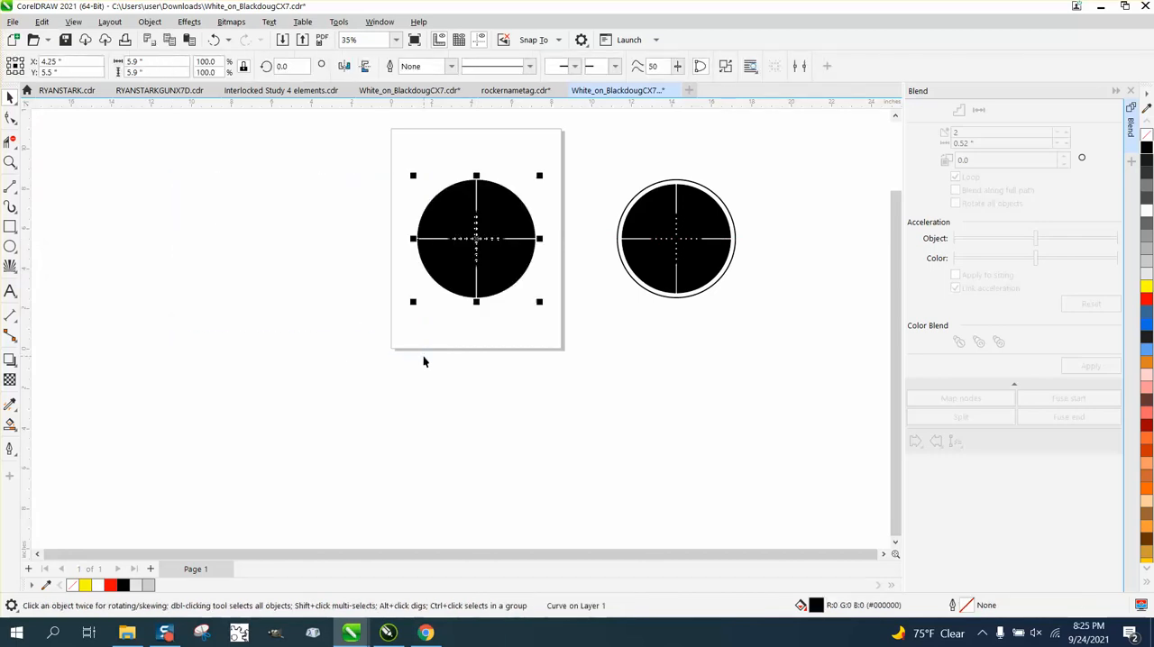
# Step: Draw a circle to the left of the page and set its diameter to 6.2 inches
pyautogui.click(10, 246)
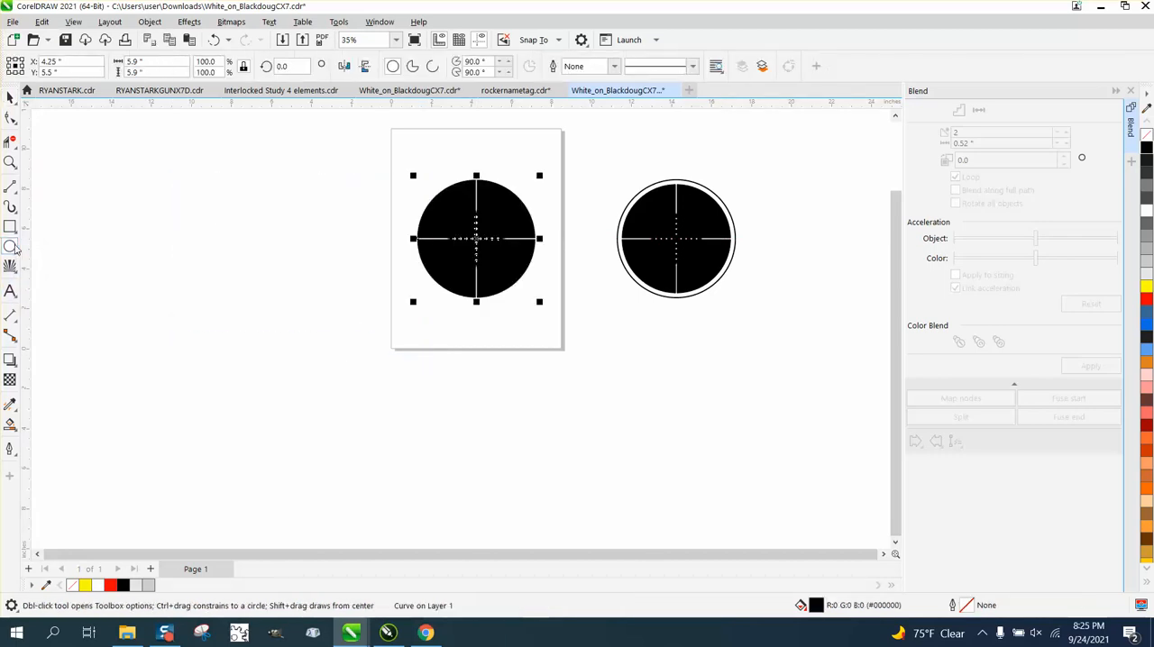
pyautogui.moveTo(320, 225); pyautogui.dragTo(215, 377)
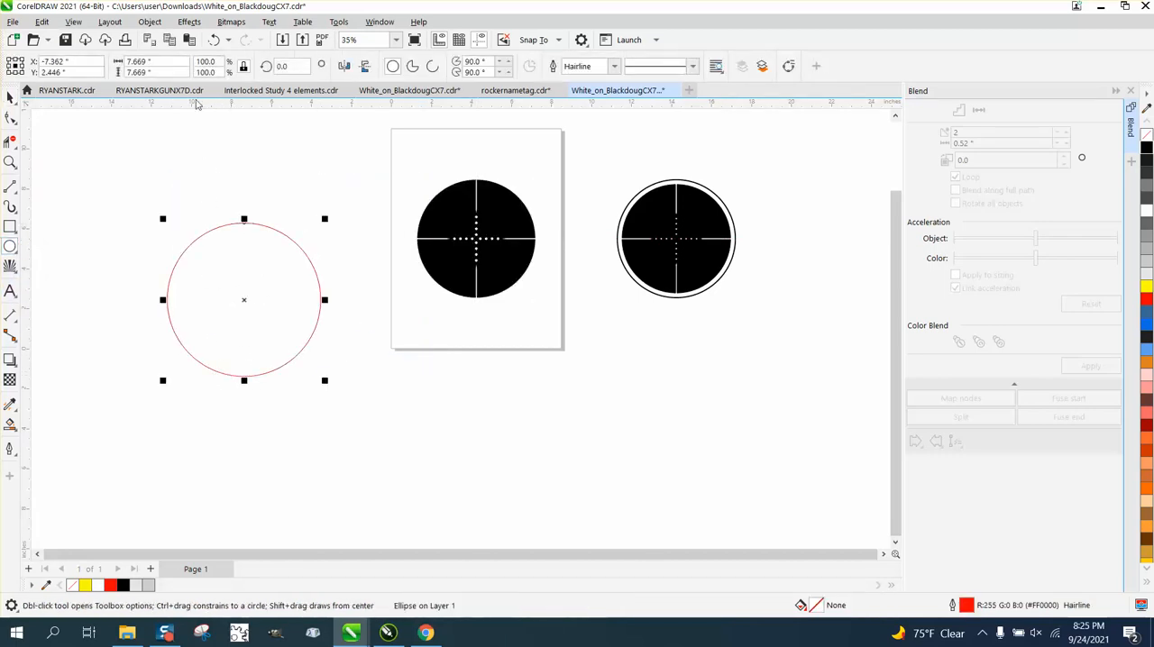
pyautogui.moveTo(178, 62); pyautogui.dragTo(82, 70)
pyautogui.write('6')
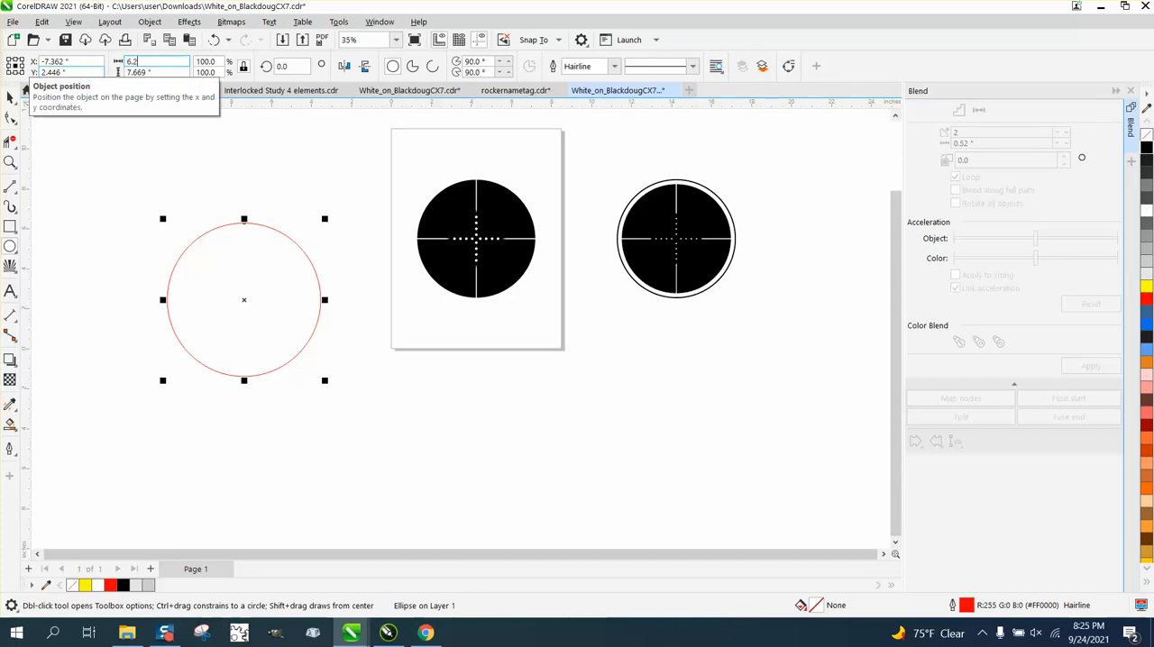
pyautogui.write('.2')
pyautogui.press('Return')
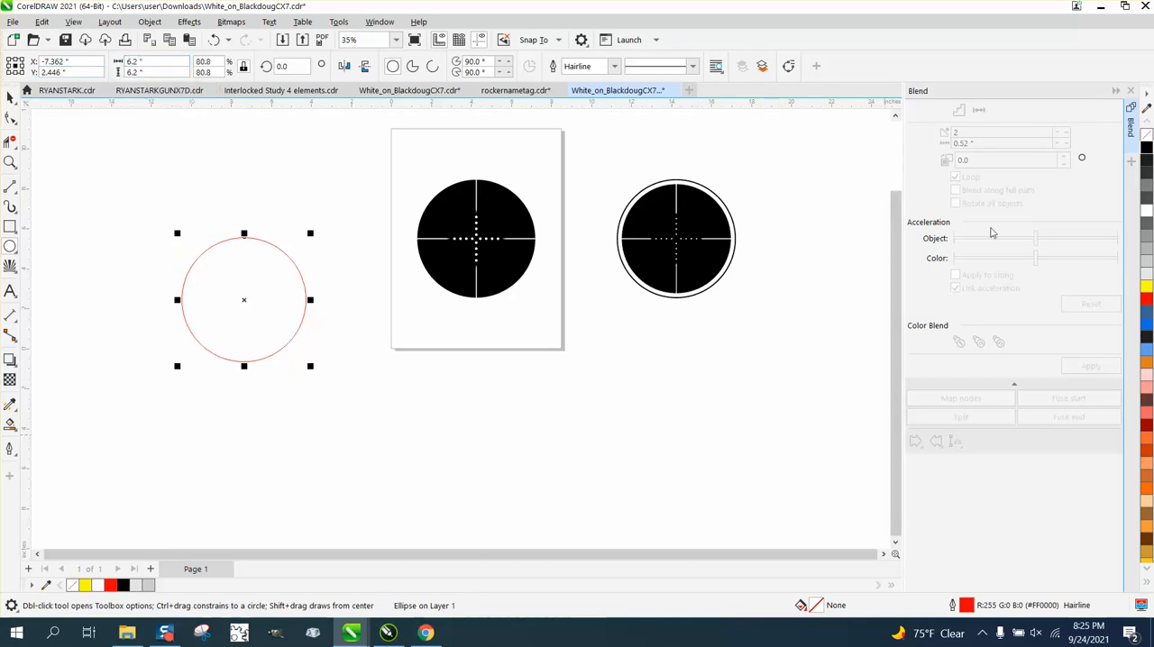
# Step: Give the 6.2-inch circle a 4.0 pt black outline and center it on the page around the reticle
pyautogui.click(614, 67)
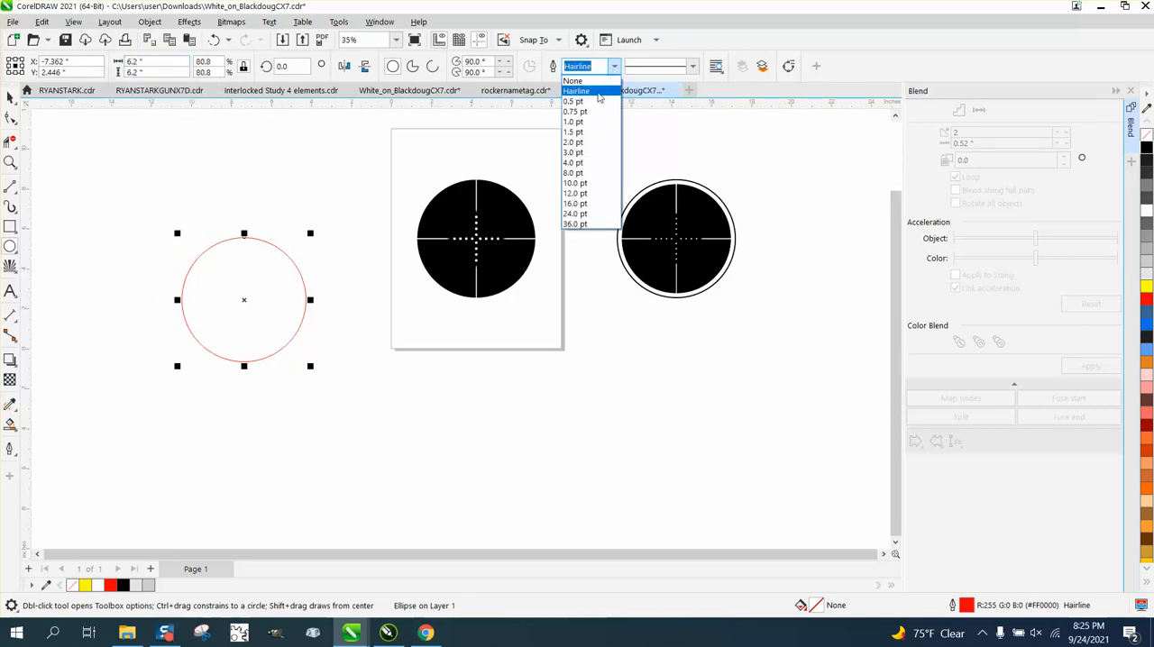
pyautogui.click(576, 162)
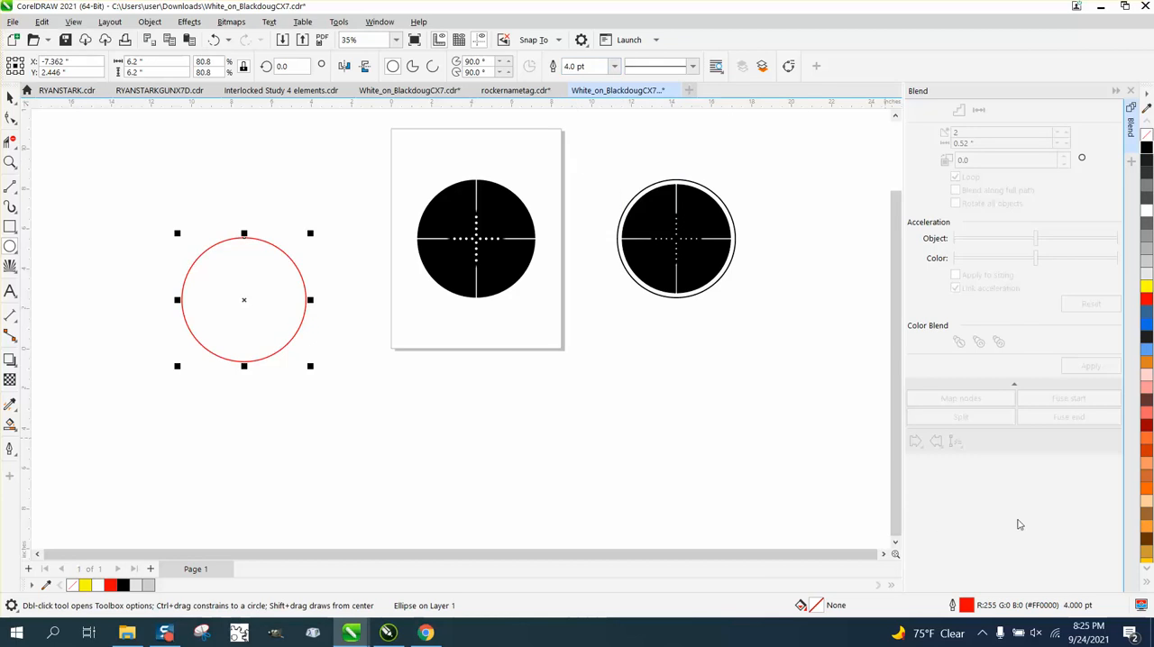
pyautogui.rightClick(1146, 149)
pyautogui.press('p')
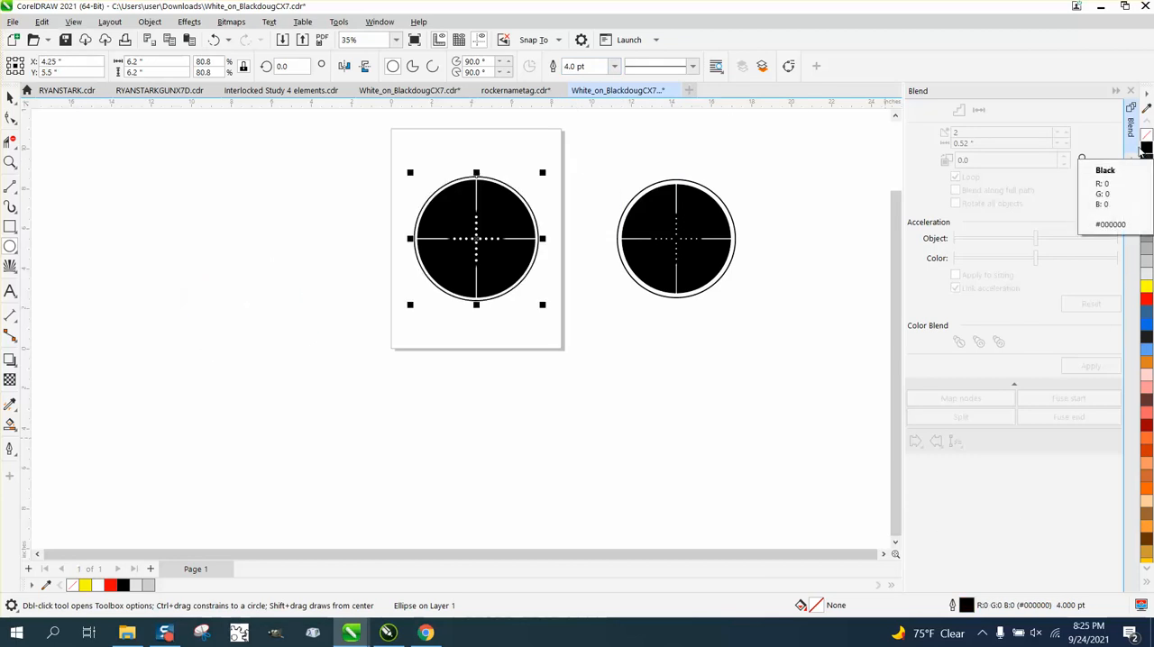
# Step: Examine the finished reticle up close and compare its overall look with the reference design beside the page
pyautogui.click(9, 162)
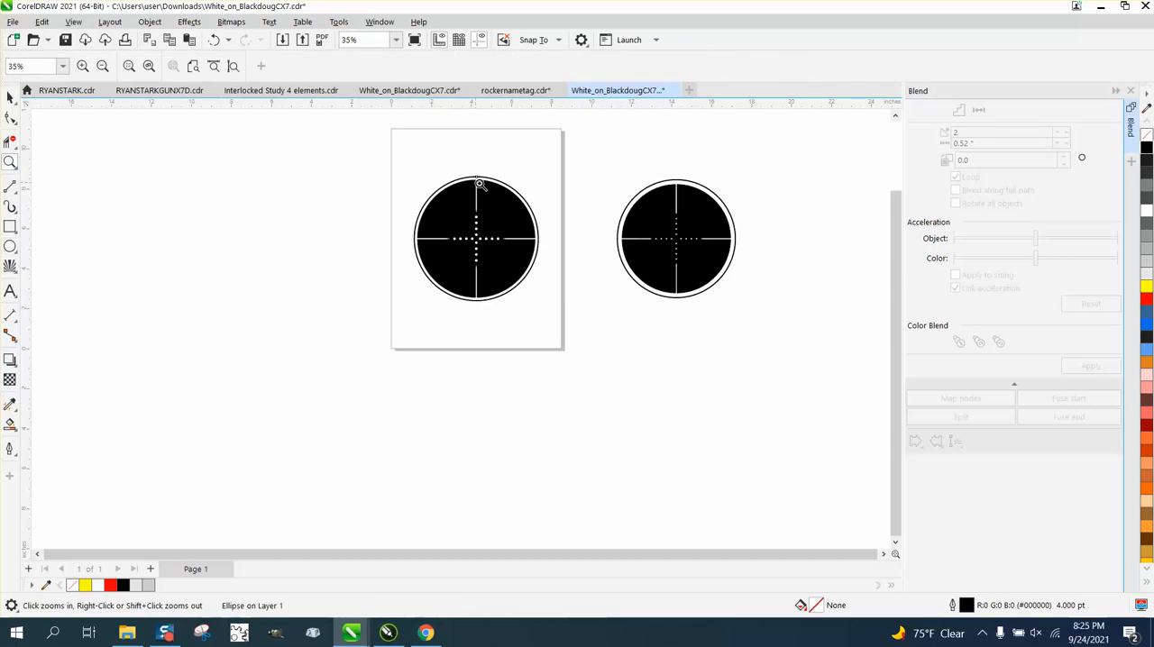
pyautogui.moveTo(399, 172); pyautogui.dragTo(614, 323)
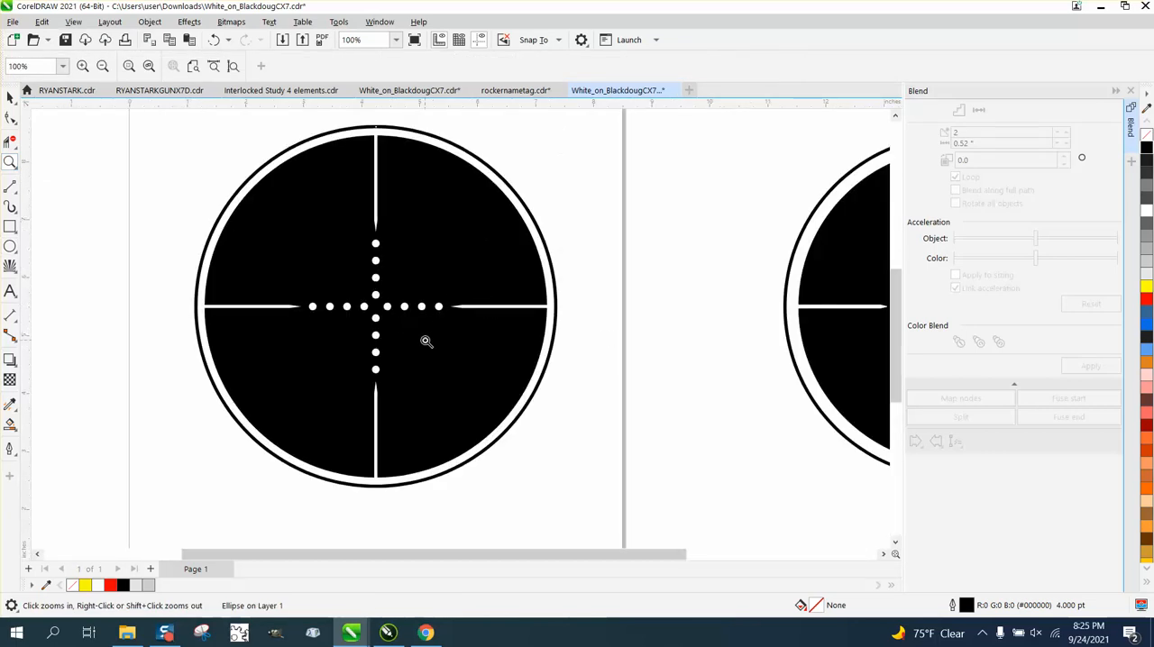
pyautogui.moveTo(368, 186); pyautogui.dragTo(402, 243)
pyautogui.scroll(-5, 401, 243)
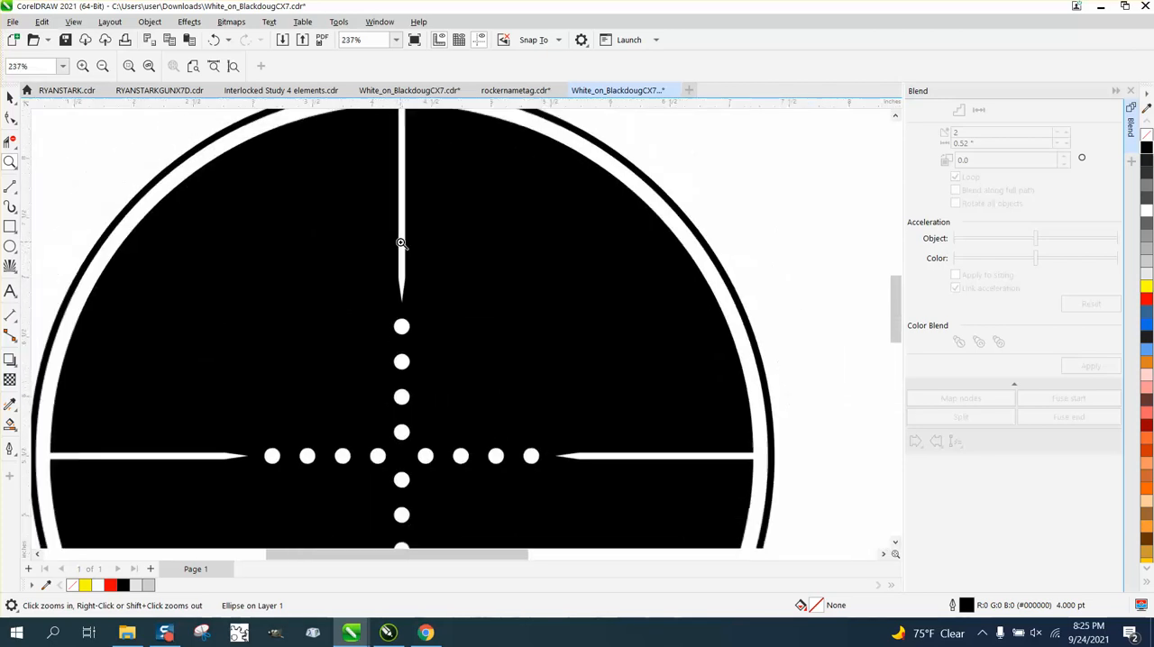
pyautogui.scroll(-2, 401, 246)
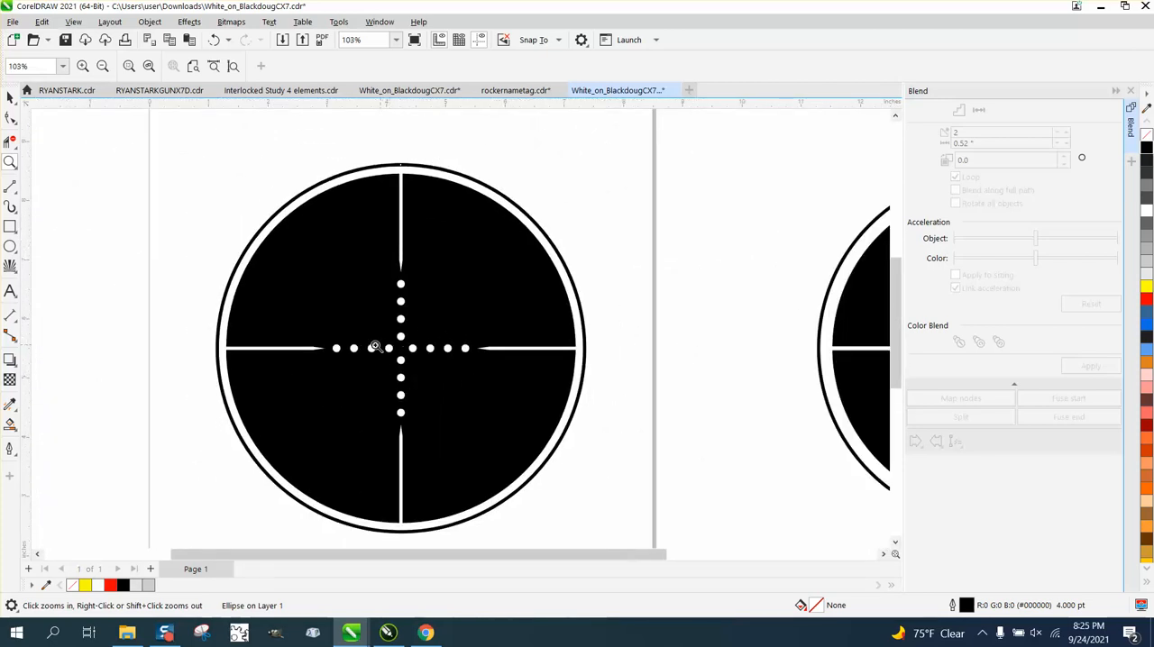
pyautogui.scroll(-2, 388, 334)
pyautogui.scroll(1, 766, 333)
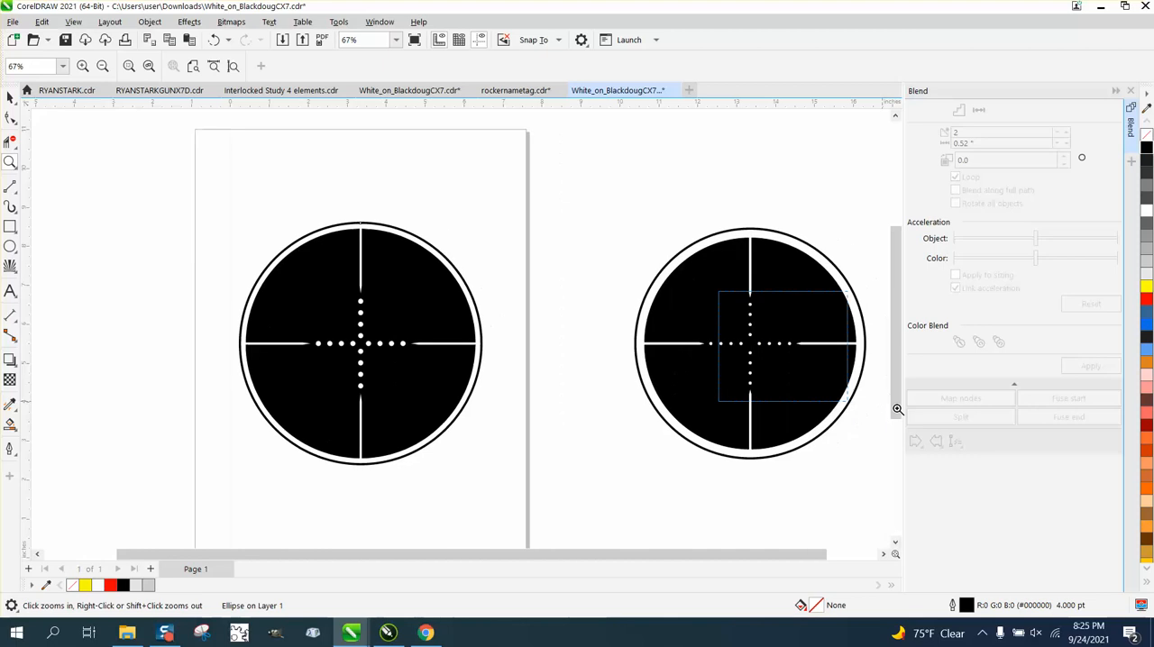
pyautogui.scroll(4, 467, 337)
pyautogui.scroll(-6, 559, 319)
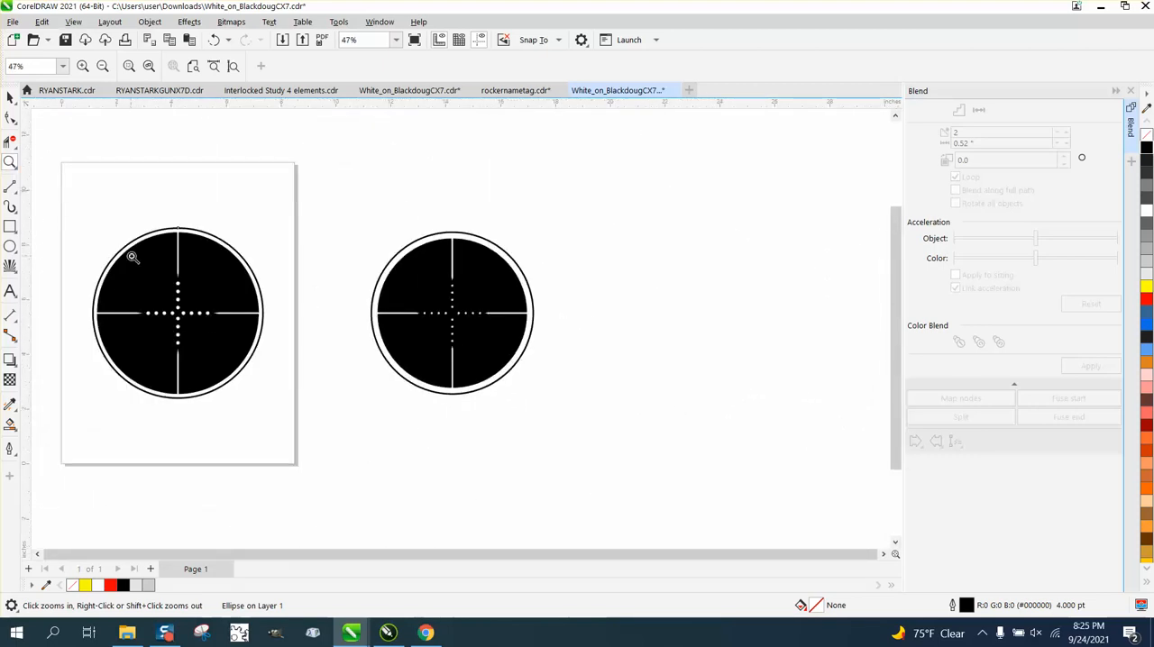
# Step: Compare the dot sizes, dot spacing and bar tips of the new reticle with those of the reference reticle
pyautogui.moveTo(119, 271); pyautogui.dragTo(298, 378)
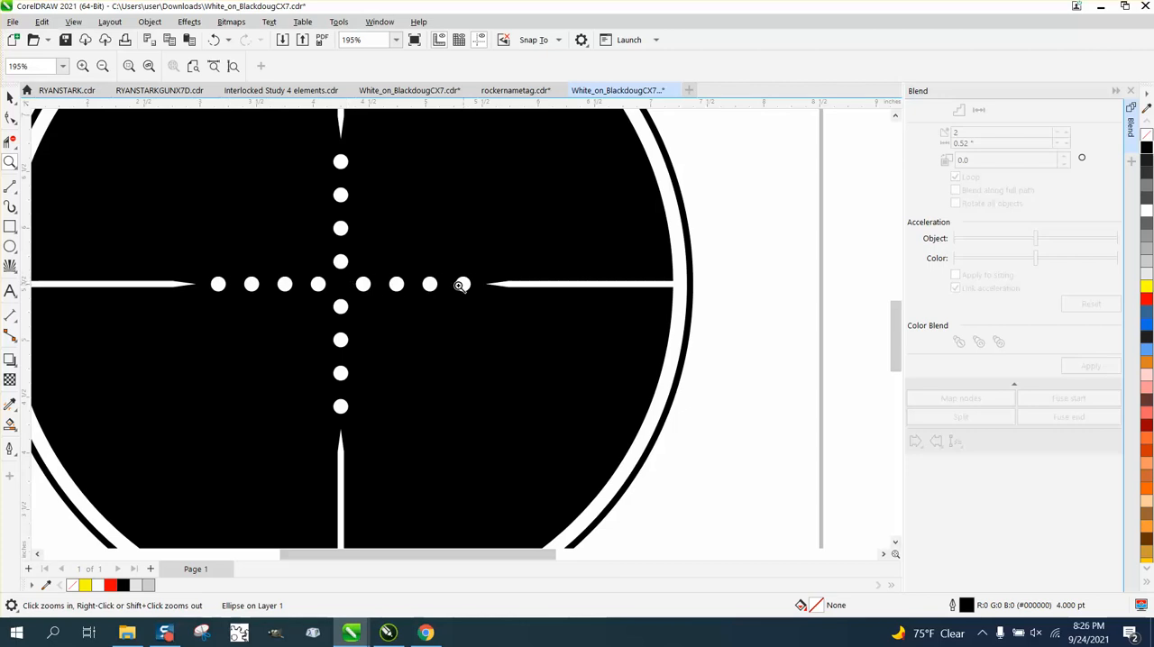
pyautogui.scroll(-4, 461, 285)
pyautogui.moveTo(812, 268); pyautogui.dragTo(867, 311)
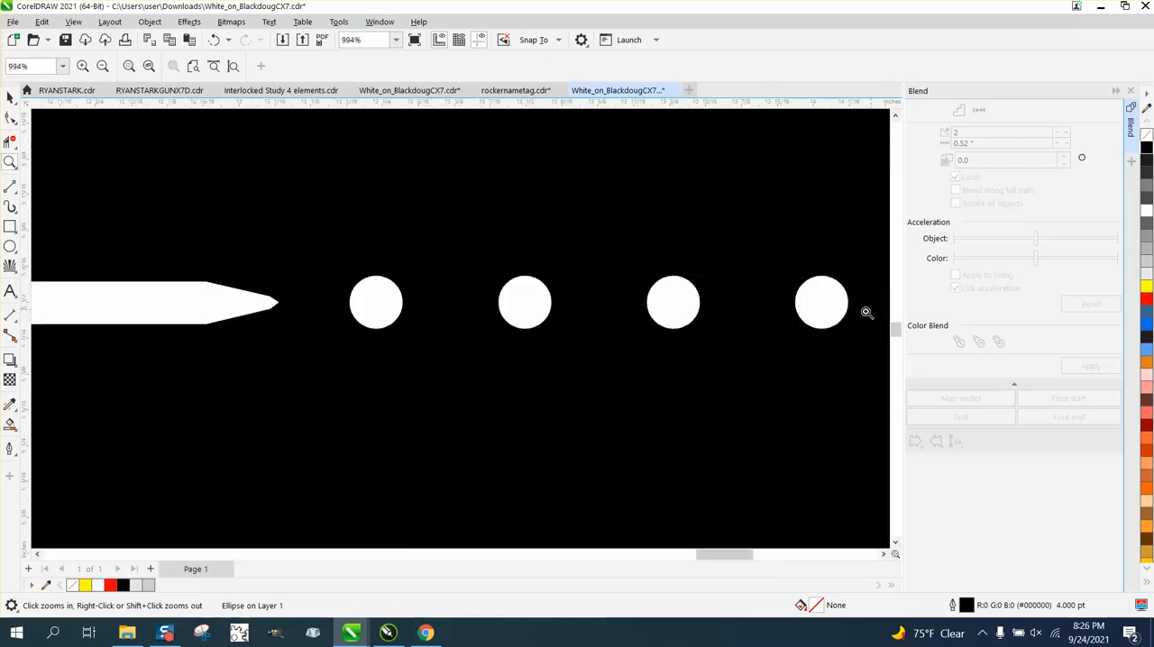
pyautogui.scroll(-4, 427, 296)
pyautogui.scroll(-3, 417, 296)
pyautogui.moveTo(364, 280); pyautogui.dragTo(393, 304)
pyautogui.scroll(-5, 395, 306)
pyautogui.scroll(-12, 396, 307)
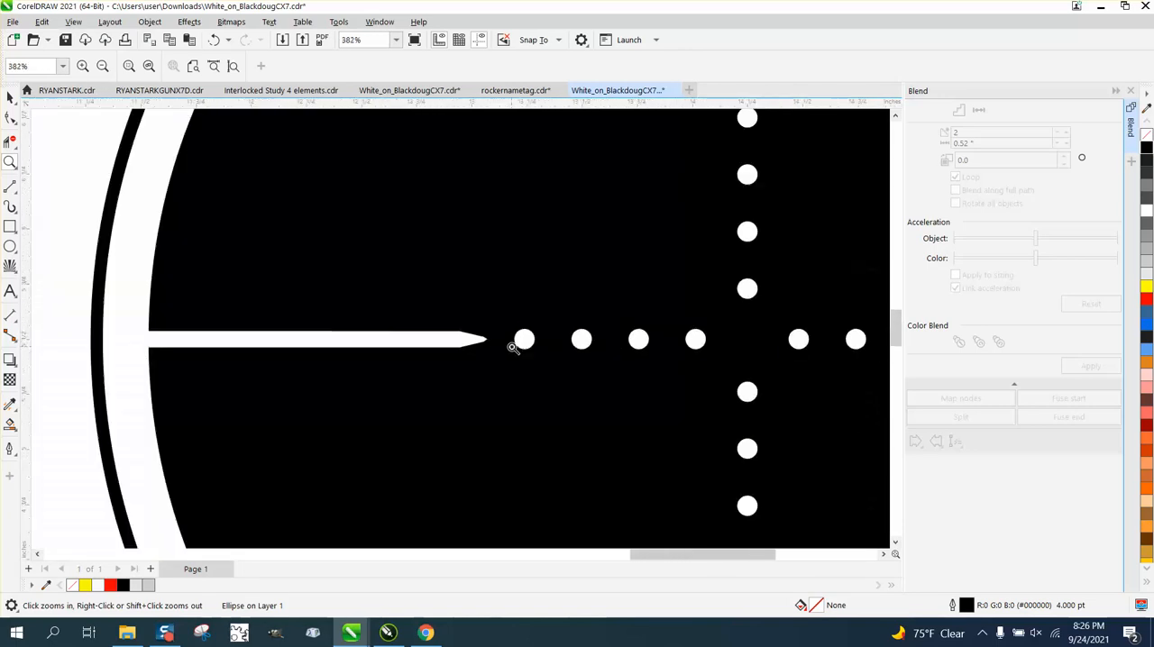
pyautogui.scroll(-1, 513, 348)
pyautogui.moveTo(184, 343); pyautogui.dragTo(245, 379)
pyautogui.scroll(-10, 247, 379)
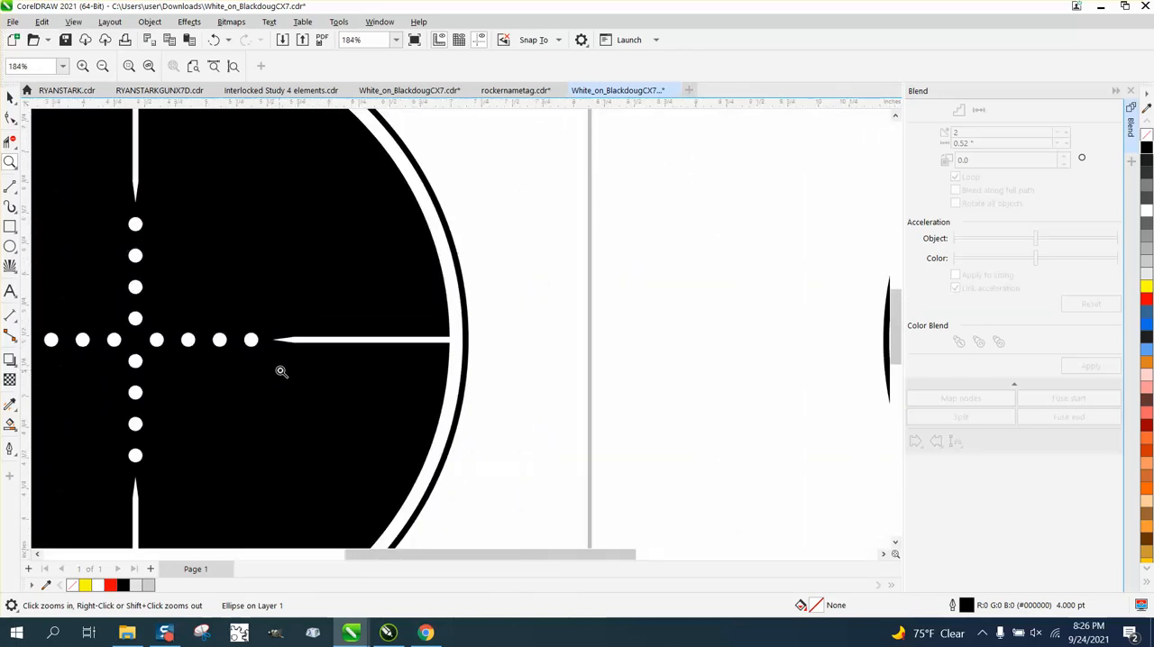